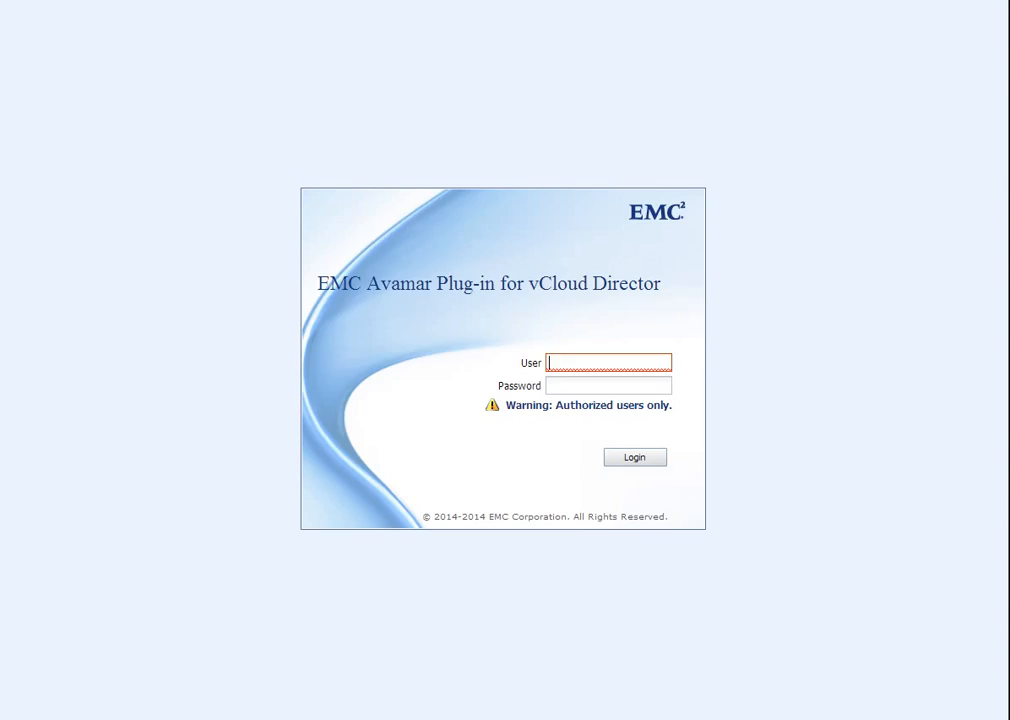
Log in to the EMC Avamar Plug-in for vCloud Director as administrator with the account password.
{"action": "type", "text": "administrator"}
{"action": "key", "text": "Tab"}
{"action": "type", "text": "************"}
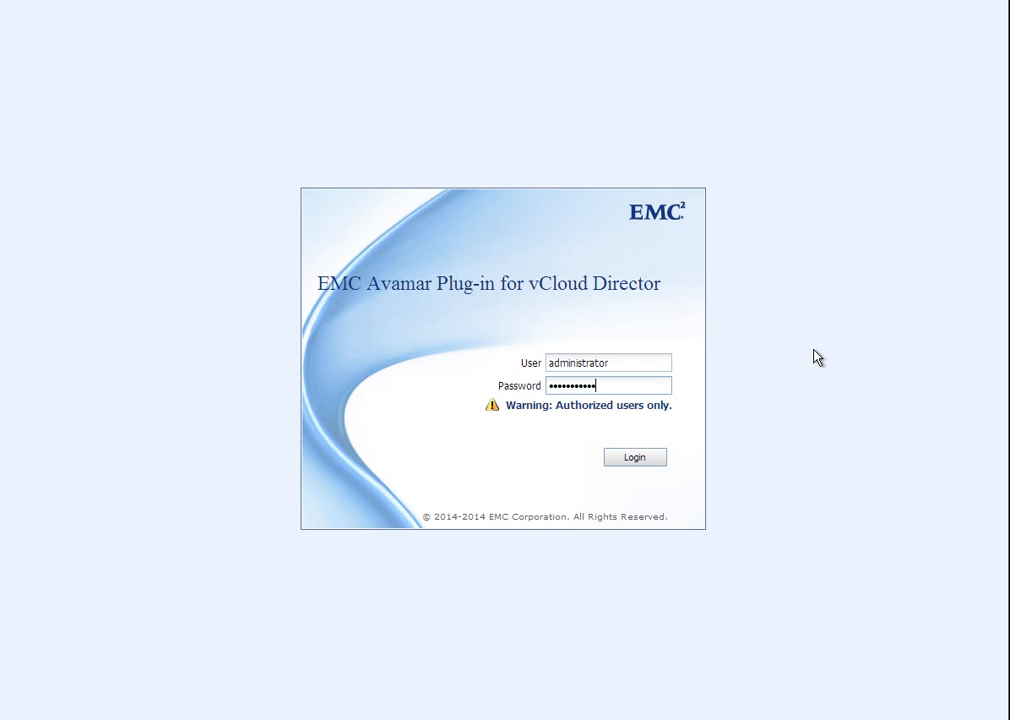
{"action": "type", "text": "*"}
{"action": "key", "text": "Return"}
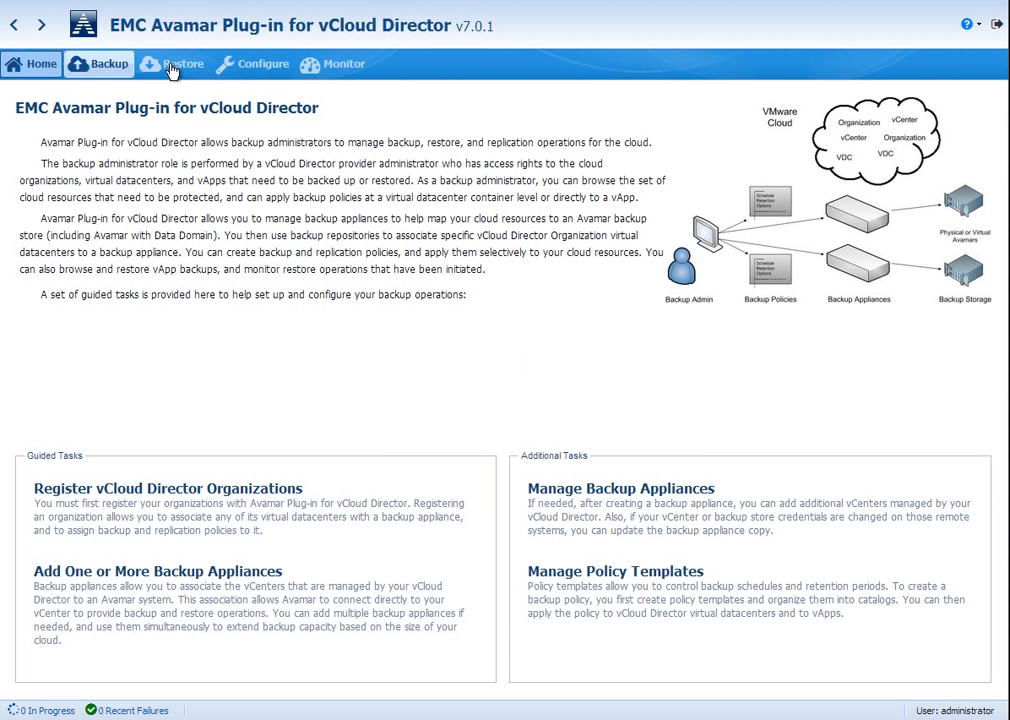
Review the backup policies of MegaCloud's MGC_vDC1 in the organization configuration, and view the Silver Premium policy summary.
{"action": "left_click", "coordinate": [279, 66]}
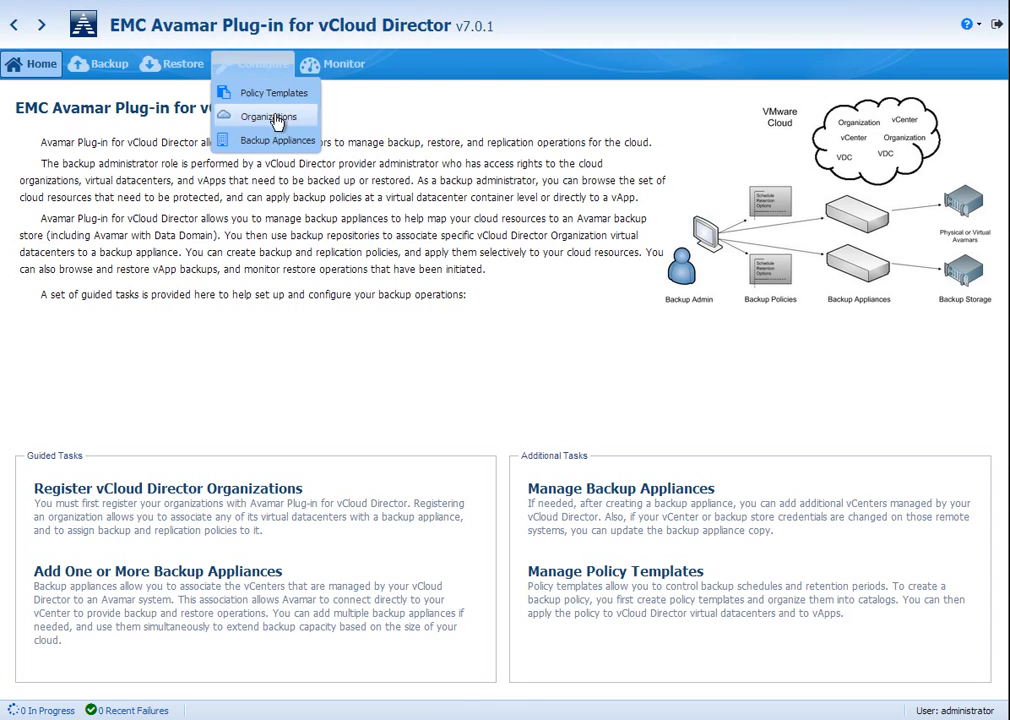
{"action": "left_click", "coordinate": [278, 117]}
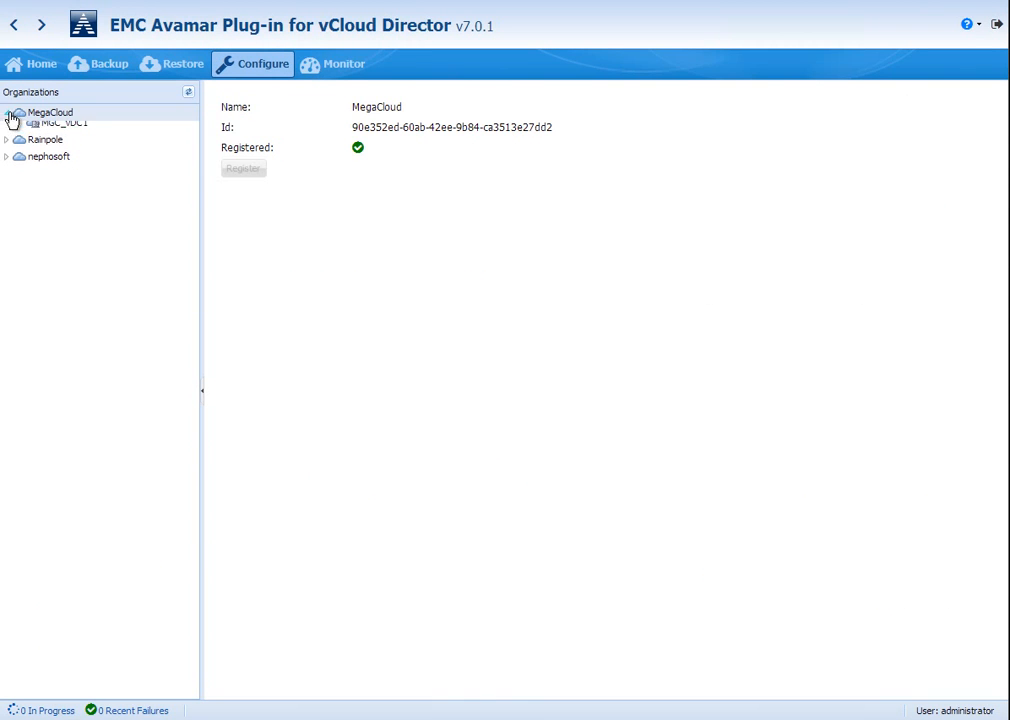
{"action": "left_click", "coordinate": [7, 113]}
{"action": "left_click", "coordinate": [56, 130]}
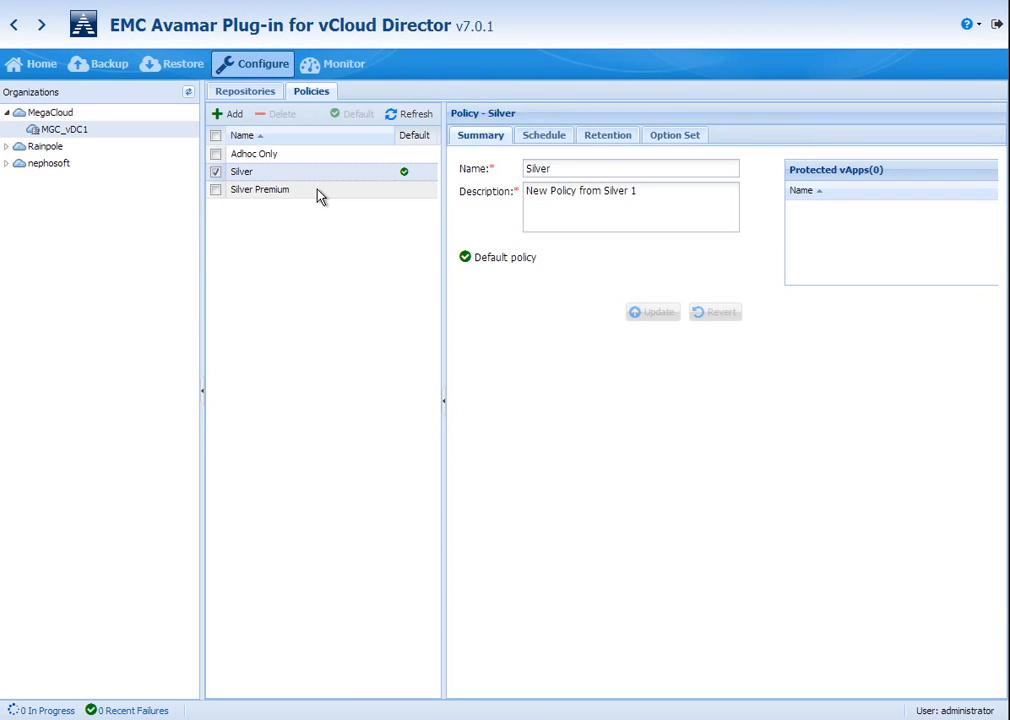
{"action": "left_click", "coordinate": [318, 195]}
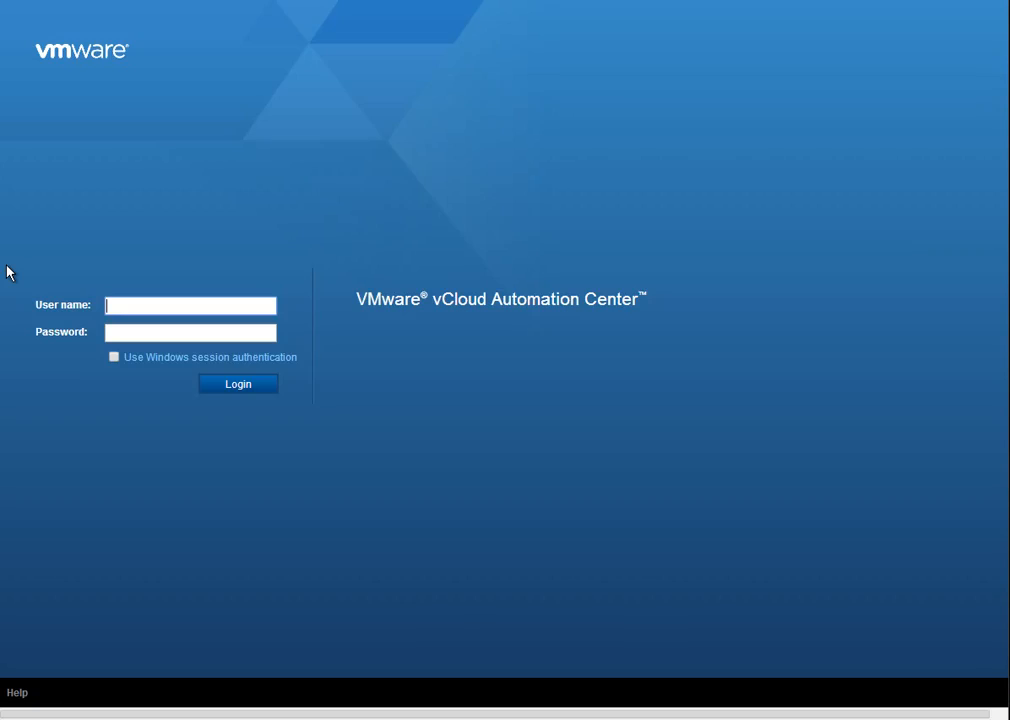
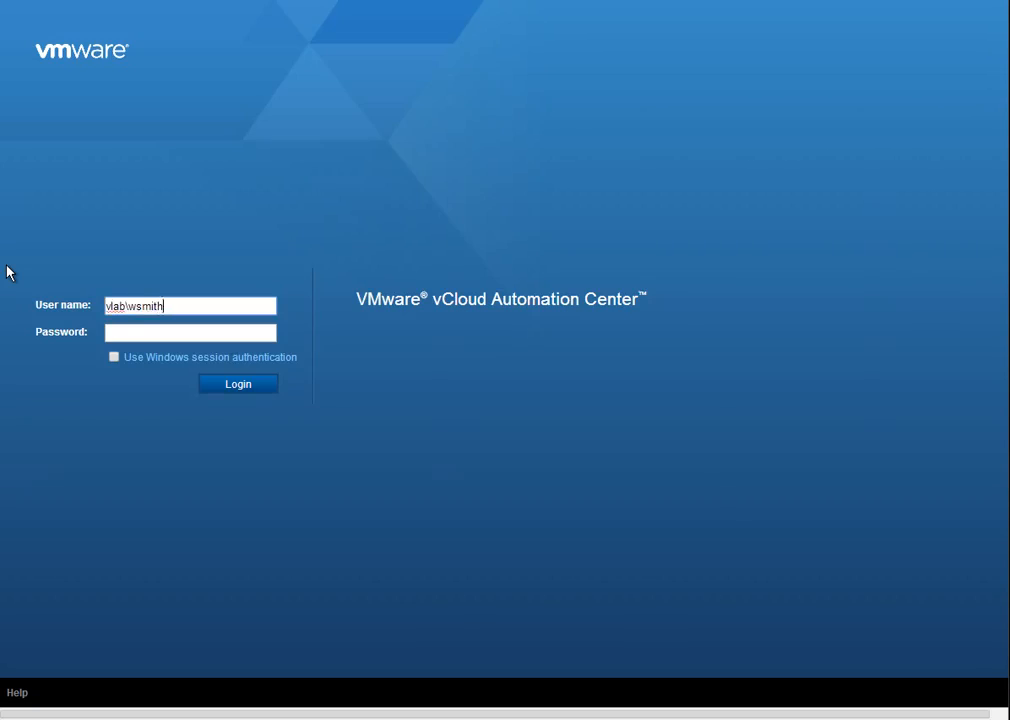
Switch to VMware vCloud Automation Center and log in with the domain user name and account password.
{"action": "key", "text": "Tab"}
{"action": "type", "text": "************"}
{"action": "key", "text": "Return"}
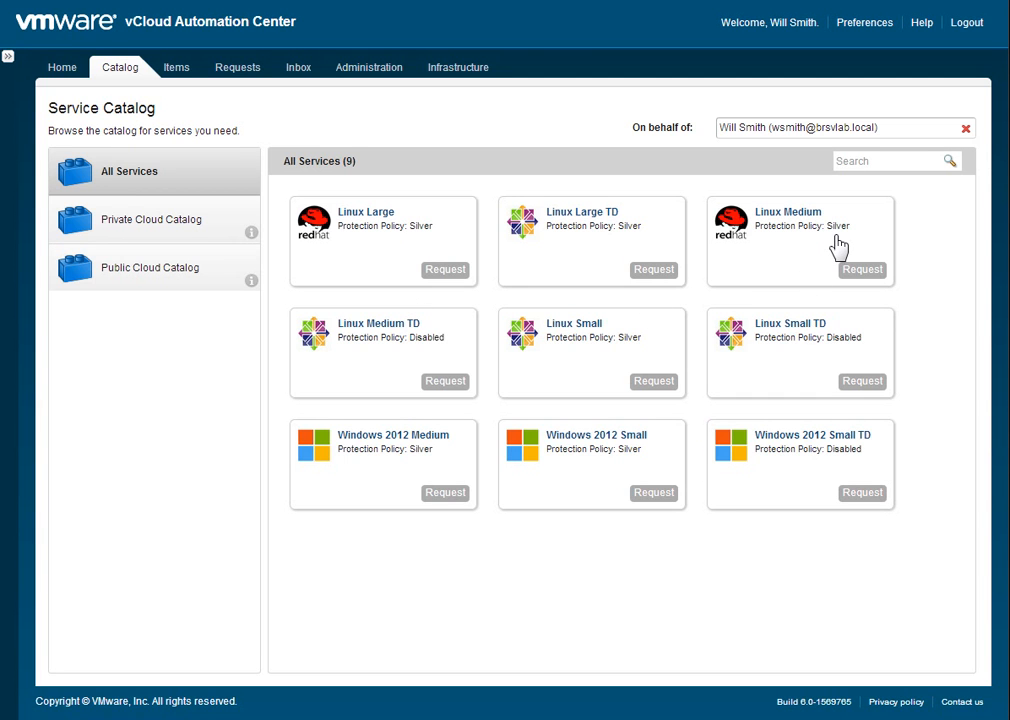
Request a Linux Medium vApp from the Public Cloud Catalog, provisioned into Pay-As-You-Go with Default Policy as the vApp backup policy.
{"action": "left_click", "coordinate": [133, 228]}
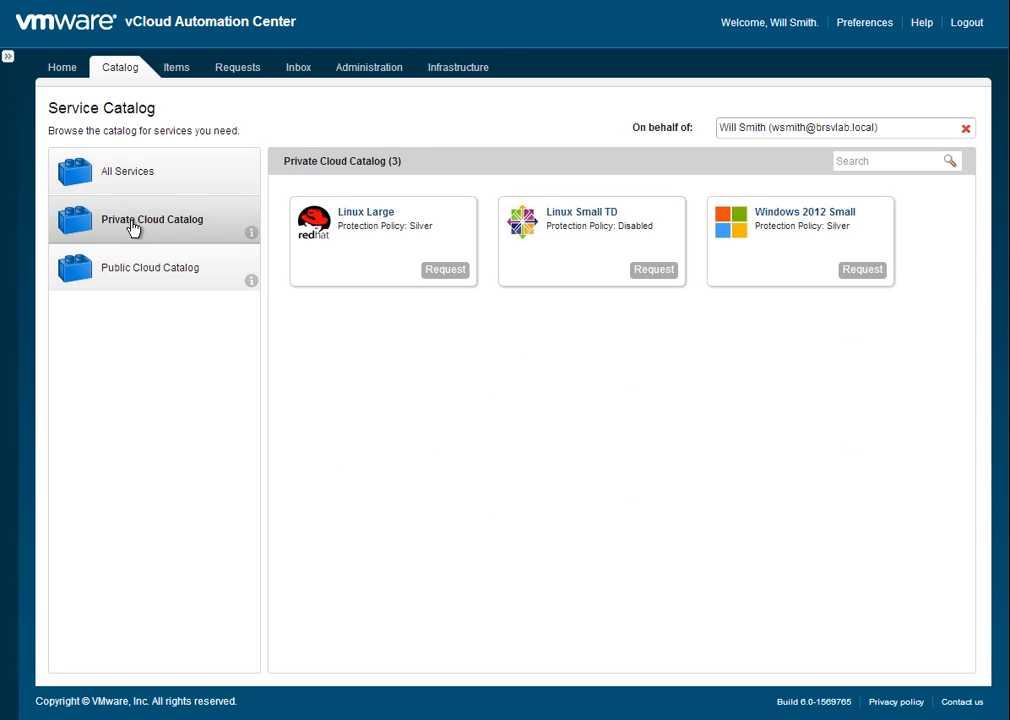
{"action": "left_click", "coordinate": [155, 277]}
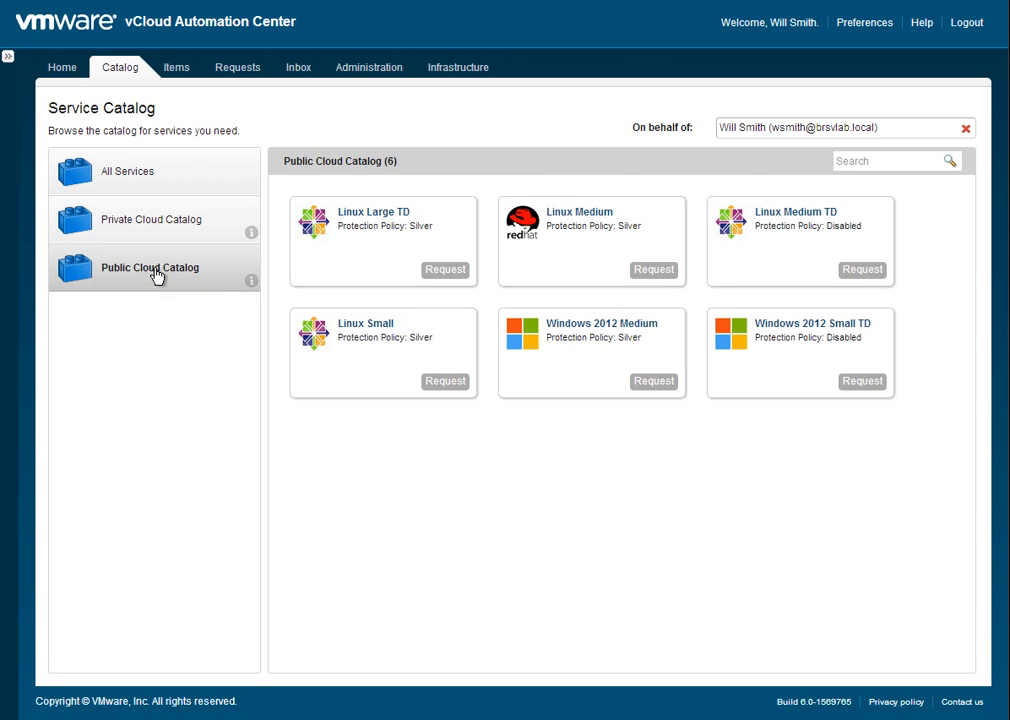
{"action": "left_click", "coordinate": [655, 271]}
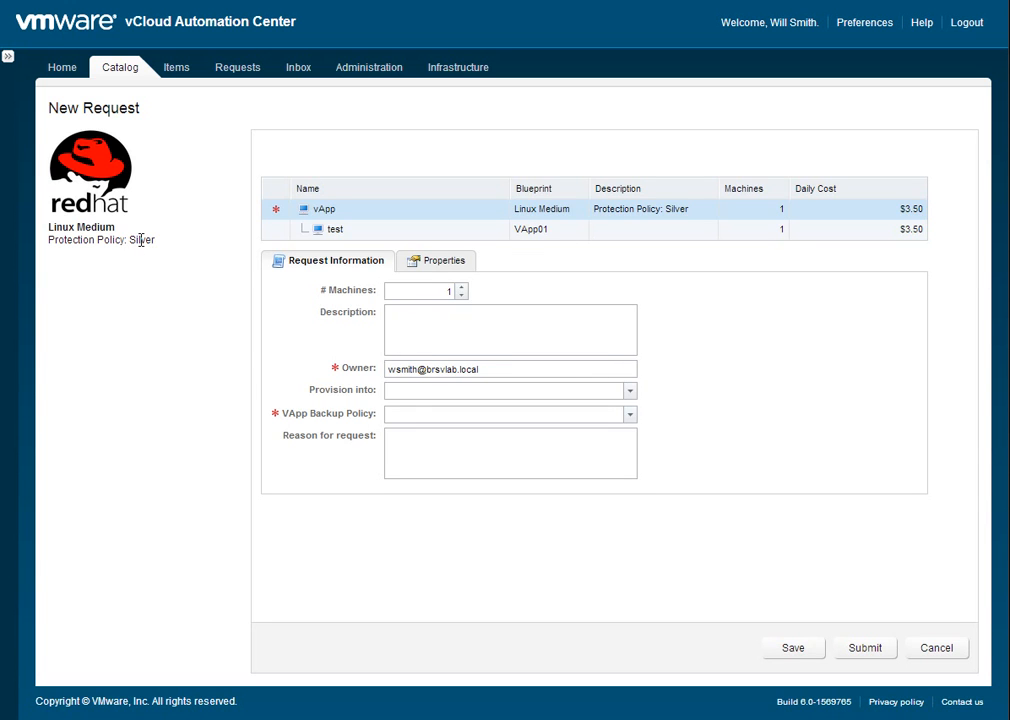
{"action": "left_click", "coordinate": [427, 392]}
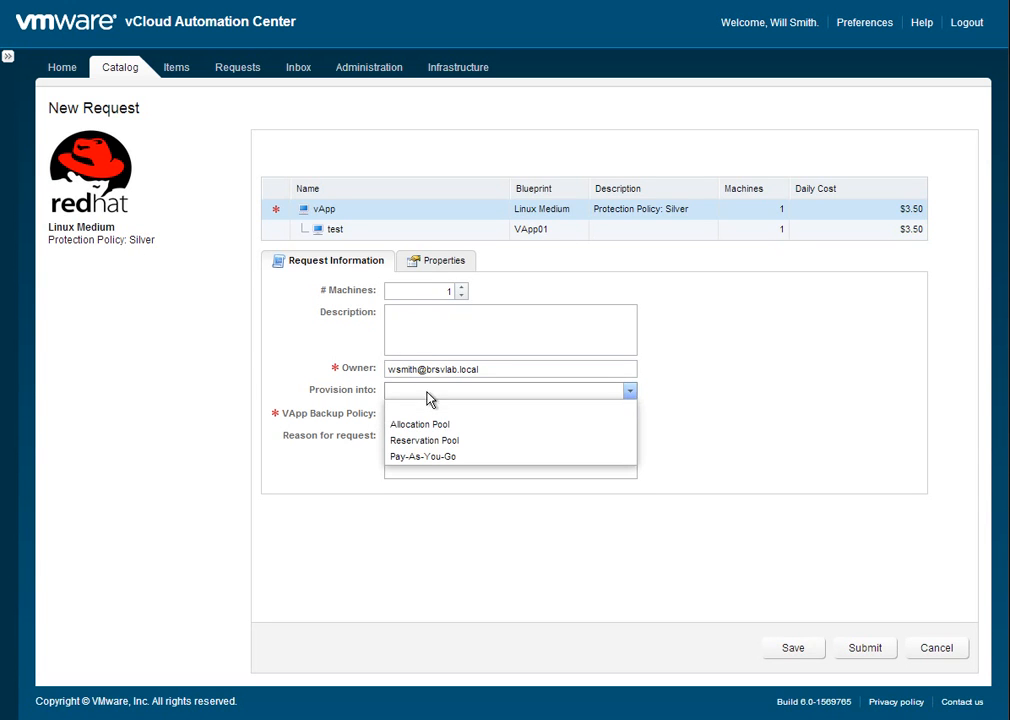
{"action": "left_click", "coordinate": [428, 457]}
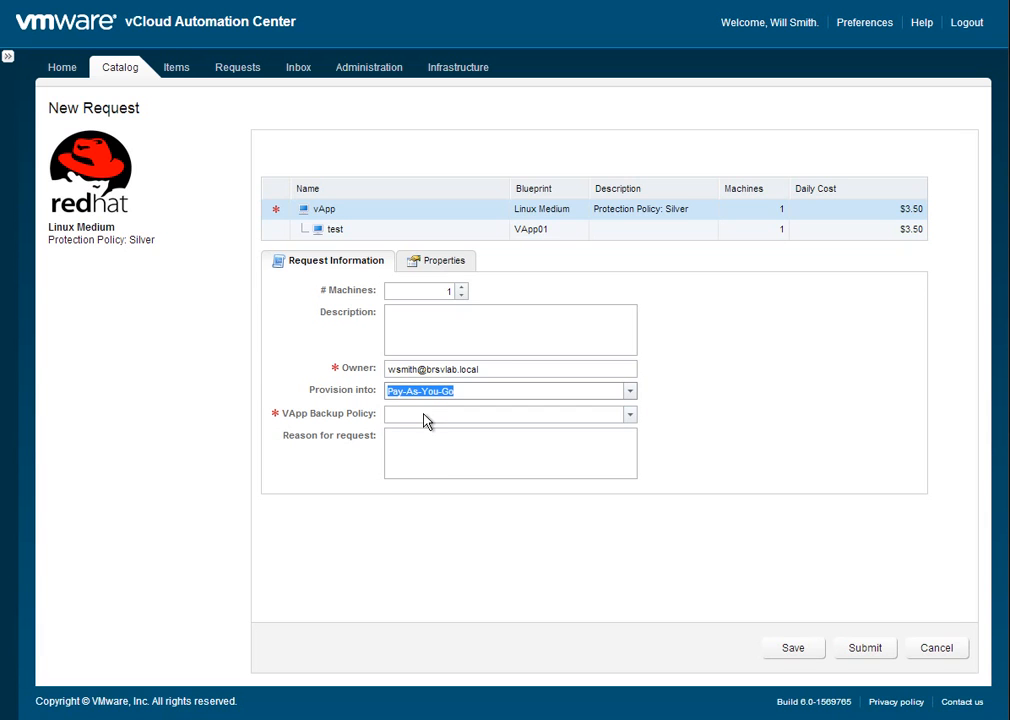
{"action": "left_click", "coordinate": [427, 418]}
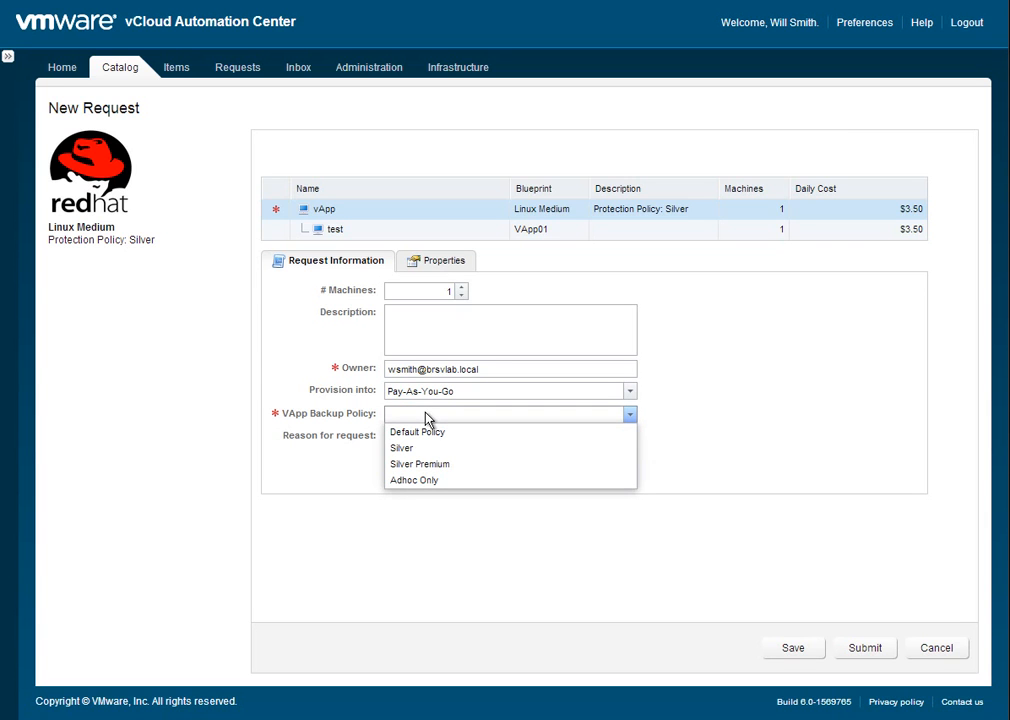
{"action": "left_click", "coordinate": [435, 432]}
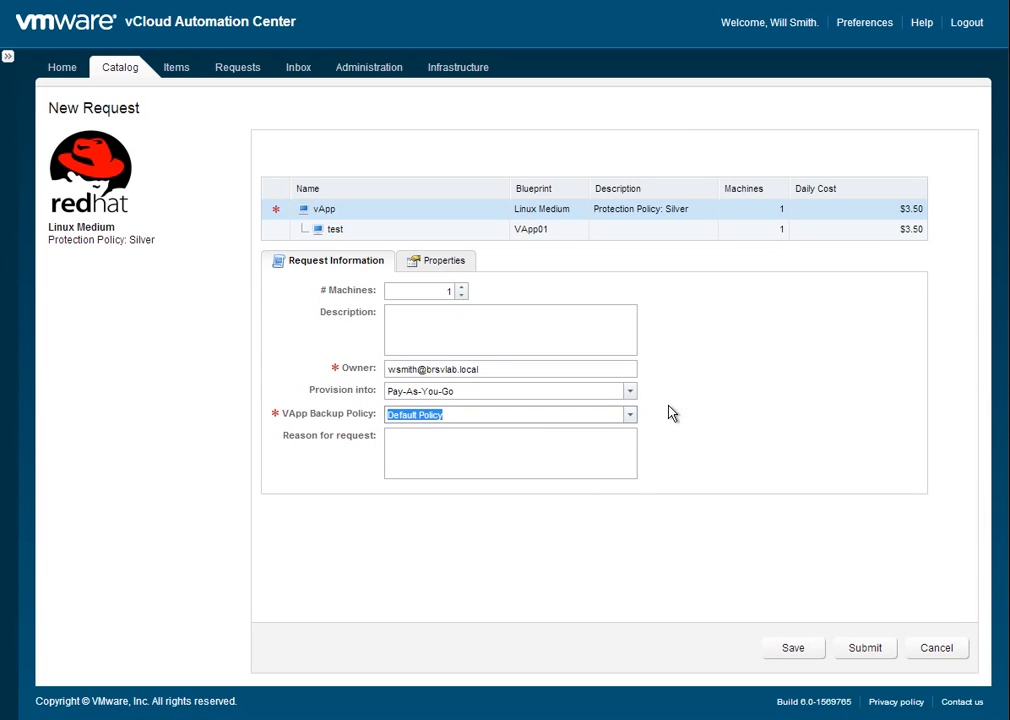
{"action": "left_click", "coordinate": [858, 652]}
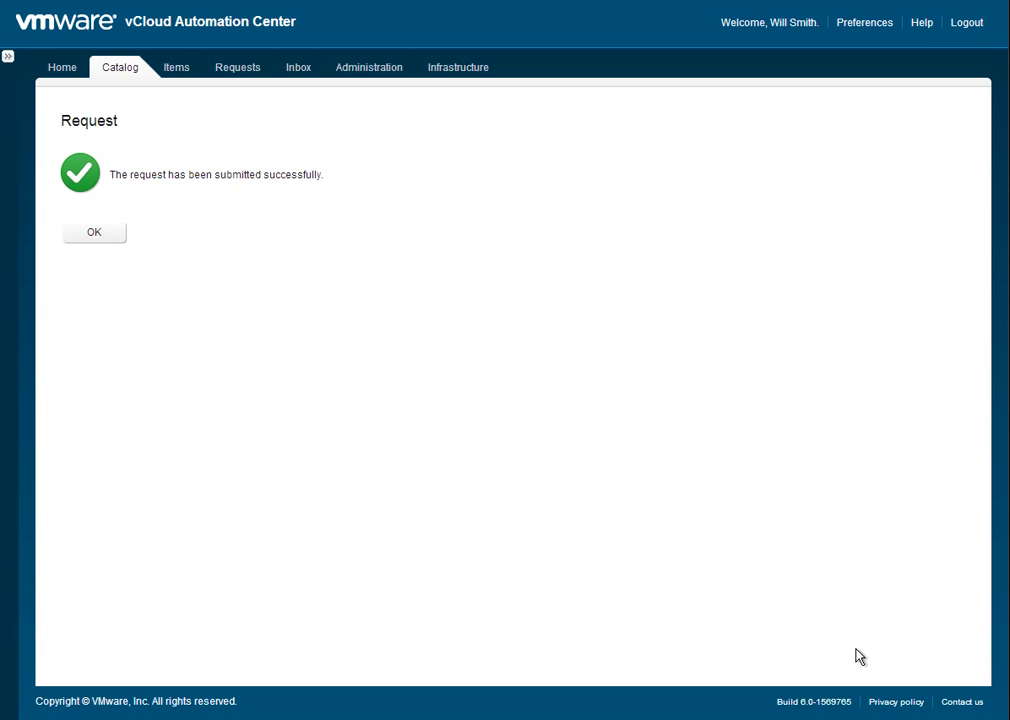
{"action": "left_click", "coordinate": [122, 238]}
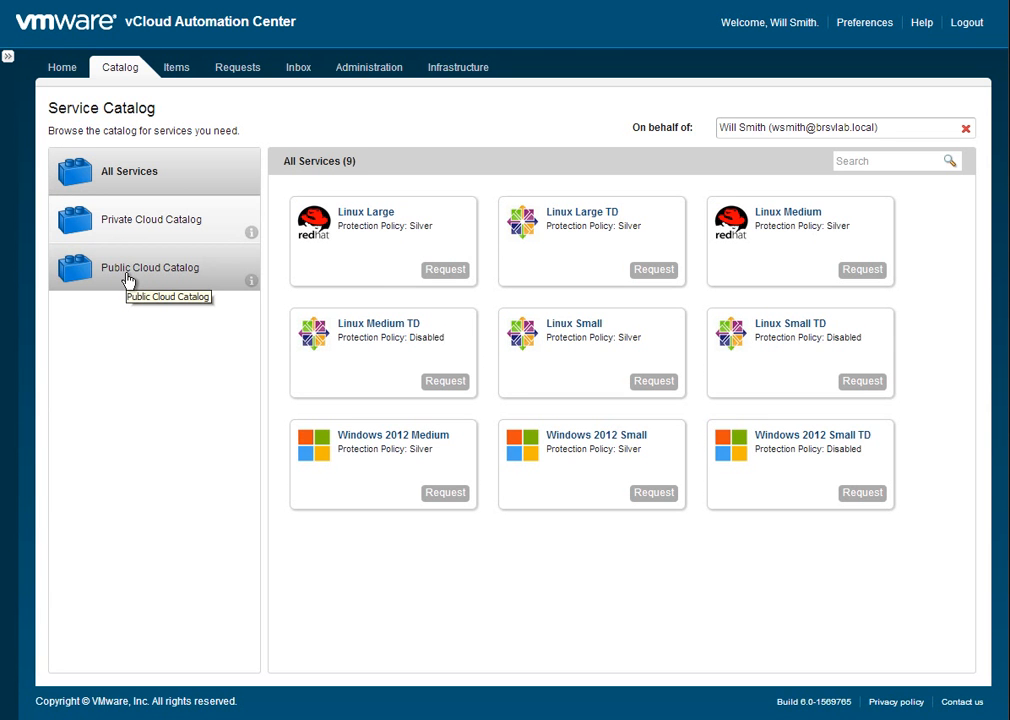
Request a Windows 2012 Medium vApp from the Public Cloud Catalog, provisioned into Pay-As-You-Go with the Adhoc Only backup policy.
{"action": "left_click", "coordinate": [128, 280]}
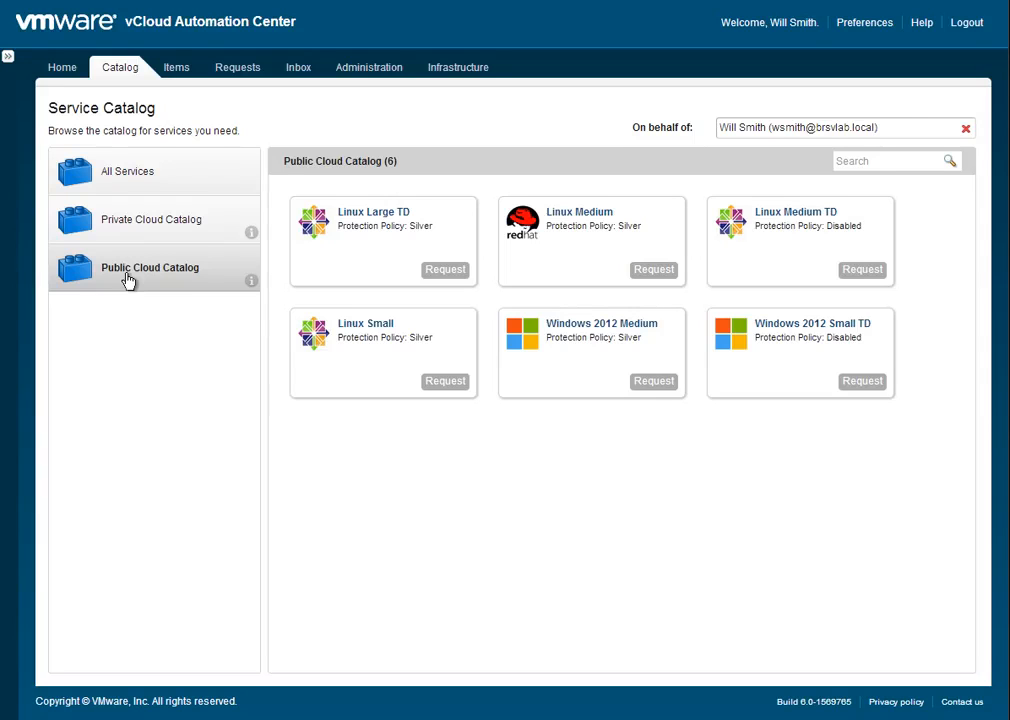
{"action": "left_click", "coordinate": [655, 383]}
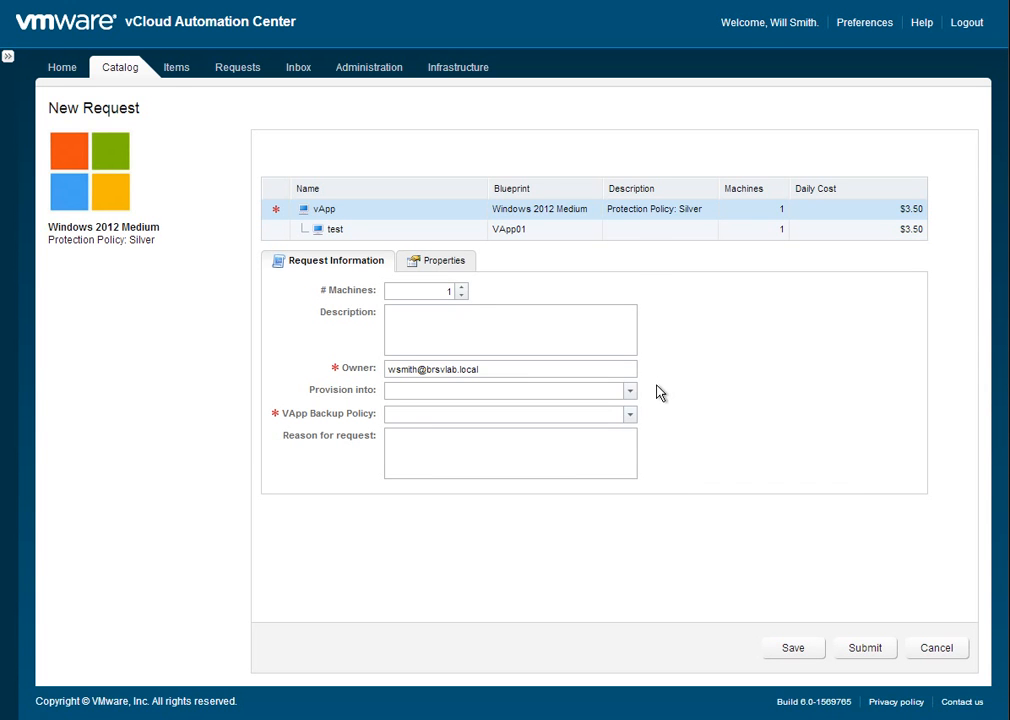
{"action": "left_click", "coordinate": [630, 391]}
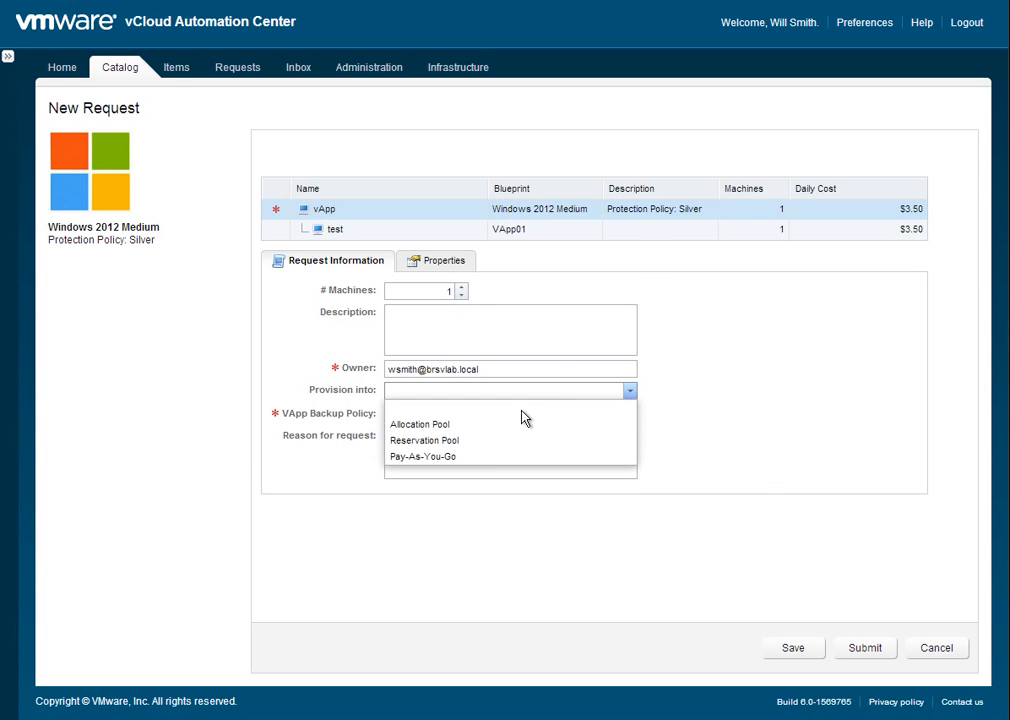
{"action": "left_click", "coordinate": [483, 456]}
{"action": "left_click", "coordinate": [629, 415]}
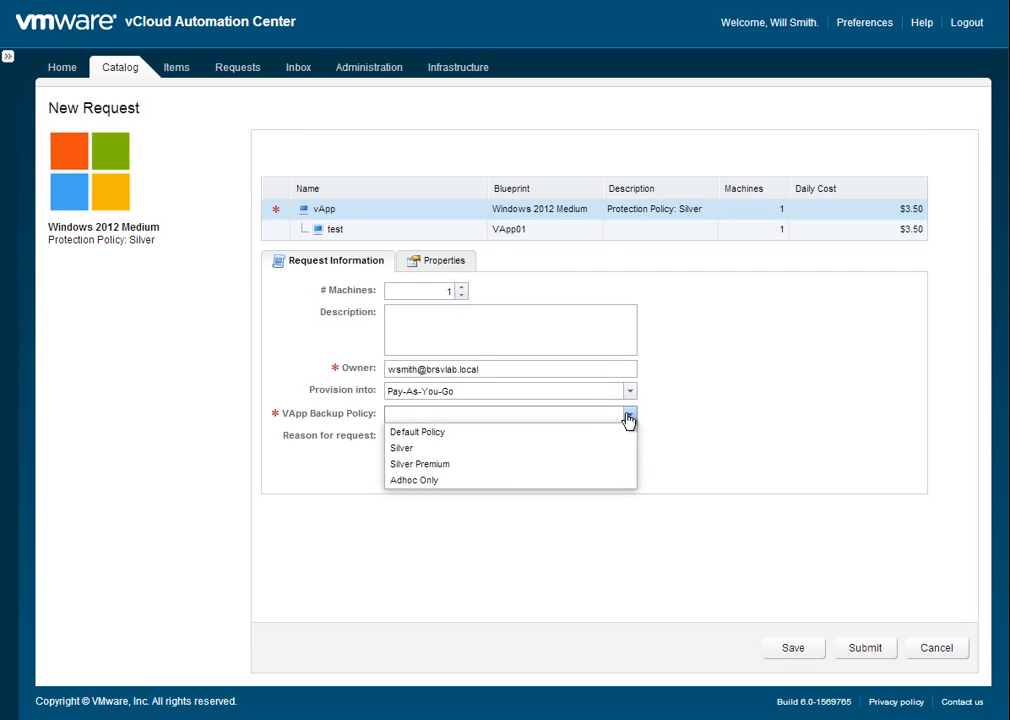
{"action": "left_click", "coordinate": [493, 482]}
{"action": "left_click", "coordinate": [889, 648]}
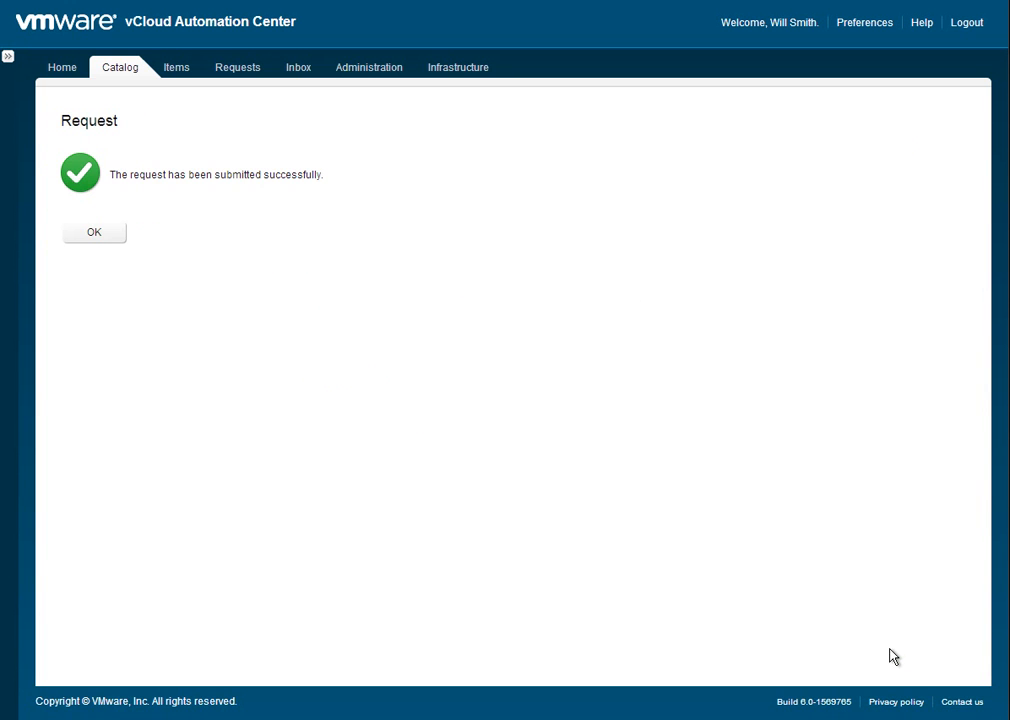
{"action": "left_click", "coordinate": [88, 240]}
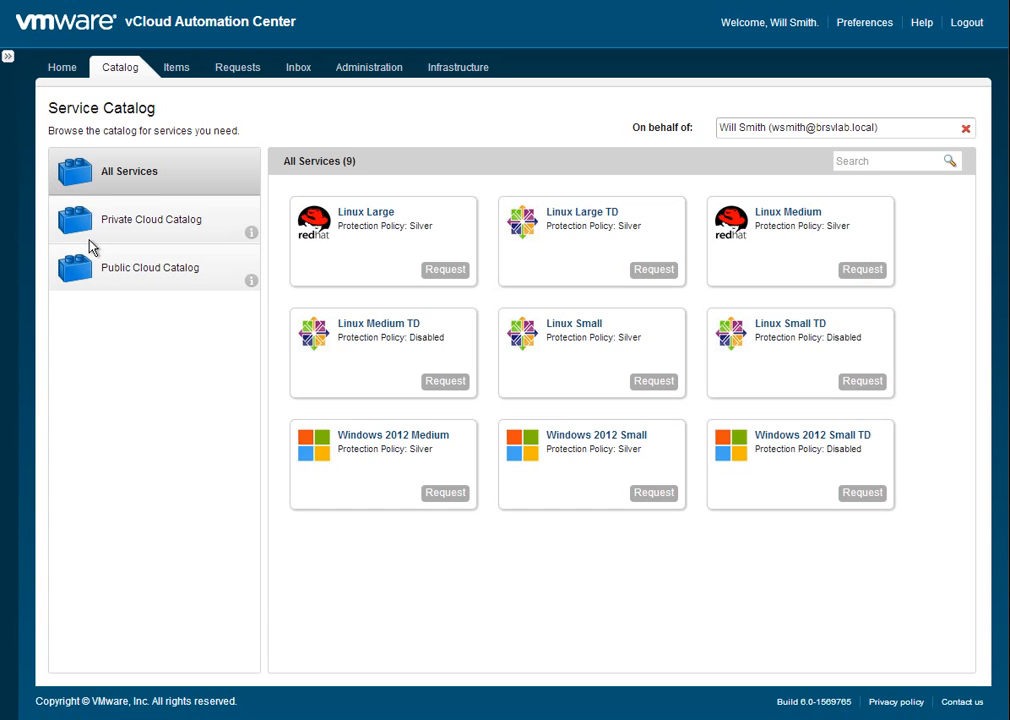
Monitor the submitted requests by refreshing the in-progress list, and change the request state filter.
{"action": "left_click", "coordinate": [224, 72]}
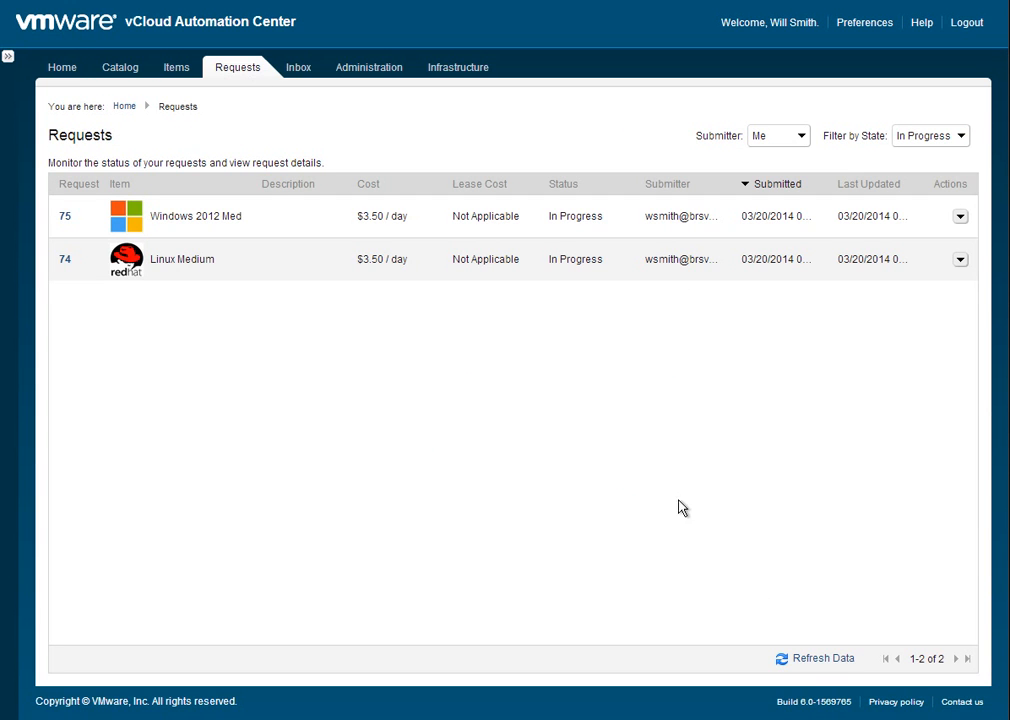
{"action": "left_click", "coordinate": [826, 660]}
{"action": "left_click", "coordinate": [828, 660]}
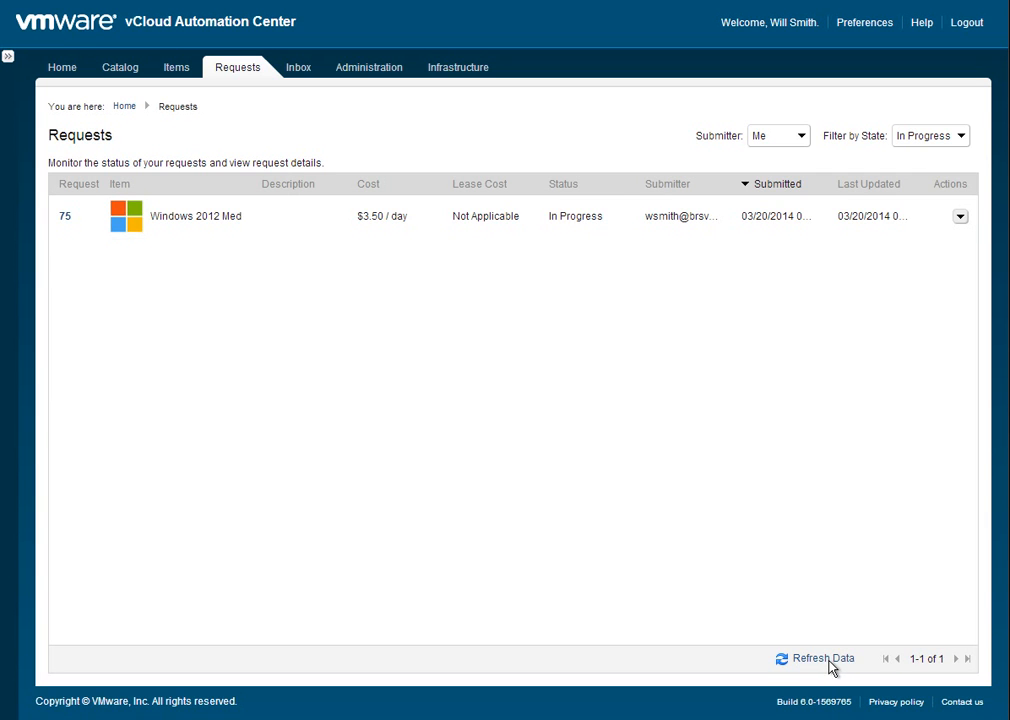
{"action": "left_click", "coordinate": [828, 660]}
{"action": "left_click", "coordinate": [829, 662]}
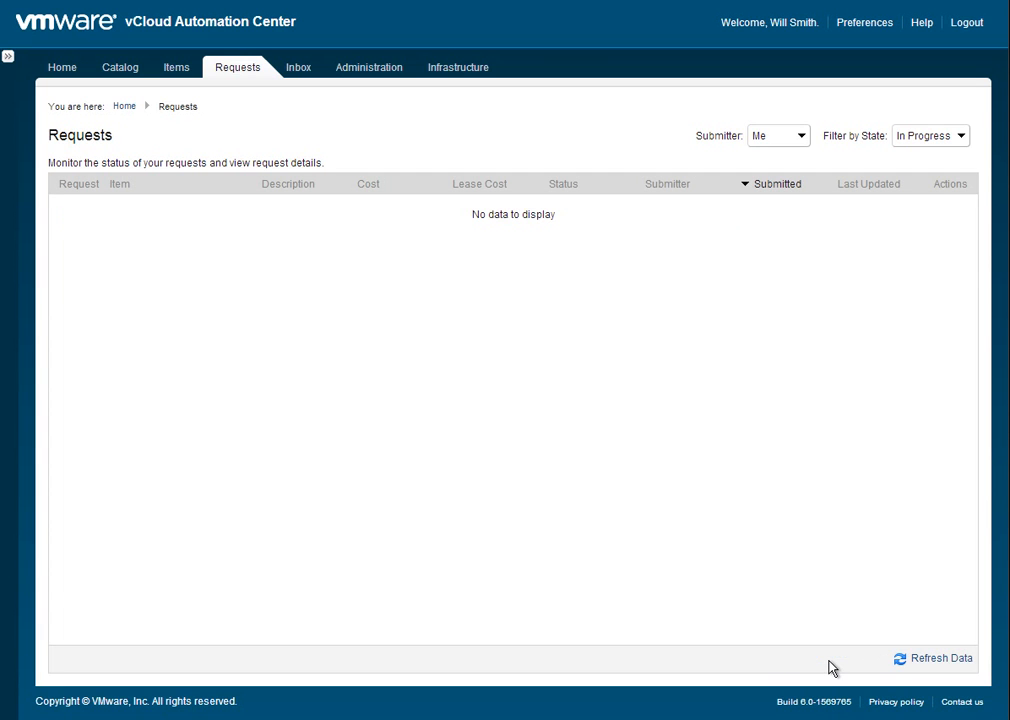
{"action": "left_click", "coordinate": [934, 136]}
{"action": "left_click", "coordinate": [930, 218]}
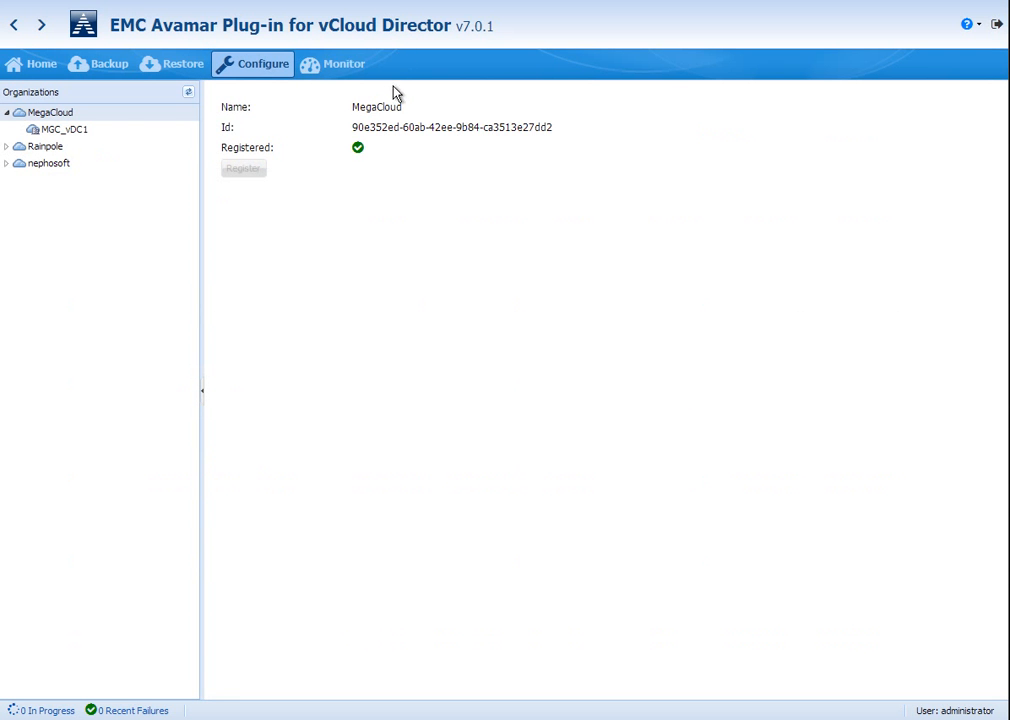
Switch to the EMC Avamar Plug-in and check the vApps protected by MGC_vDC1's Adhoc Only and Silver policies.
{"action": "left_click", "coordinate": [76, 134]}
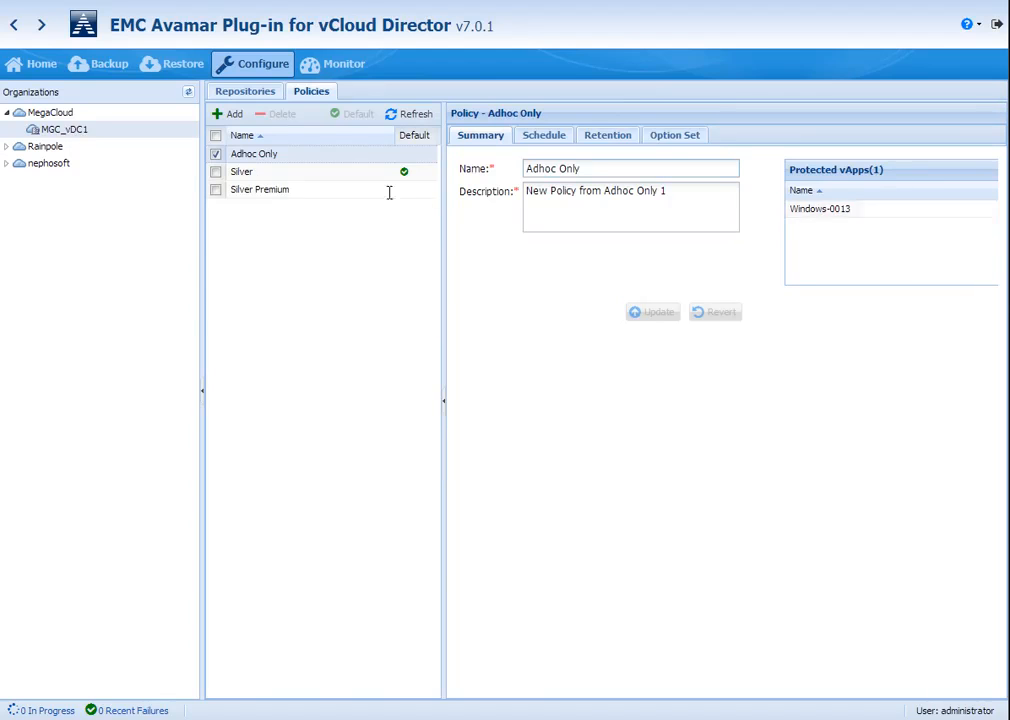
{"action": "left_click", "coordinate": [347, 172]}
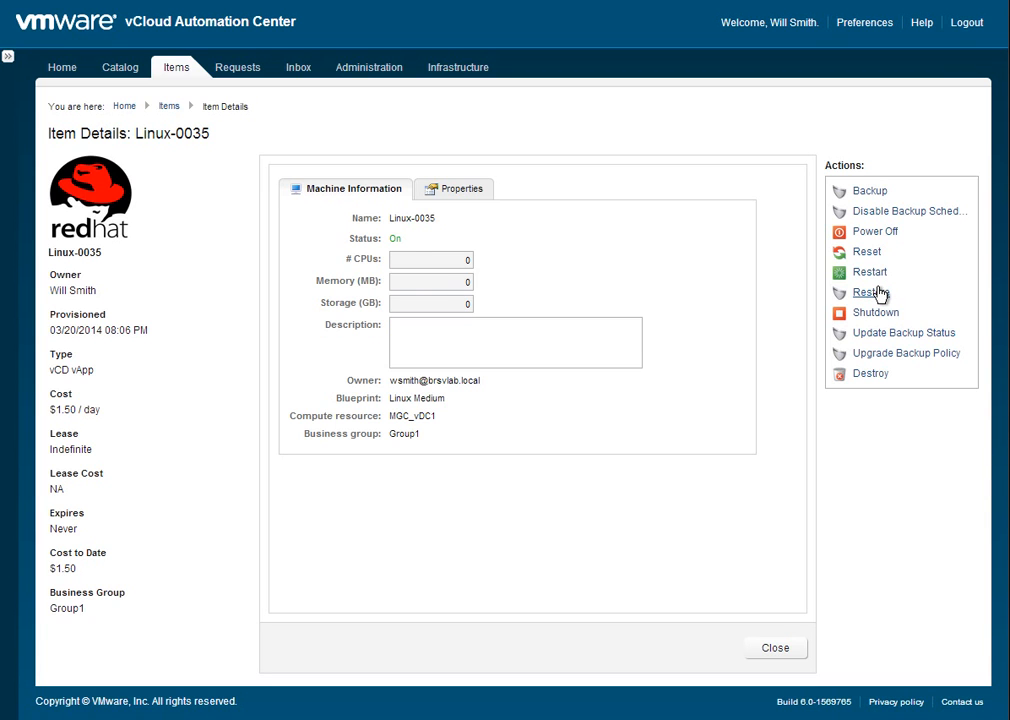
In vCloud Automation Center, submit an Upgrade Backup Policy request for Linux-0035 with the description "upgrade policy".
{"action": "left_click", "coordinate": [946, 355]}
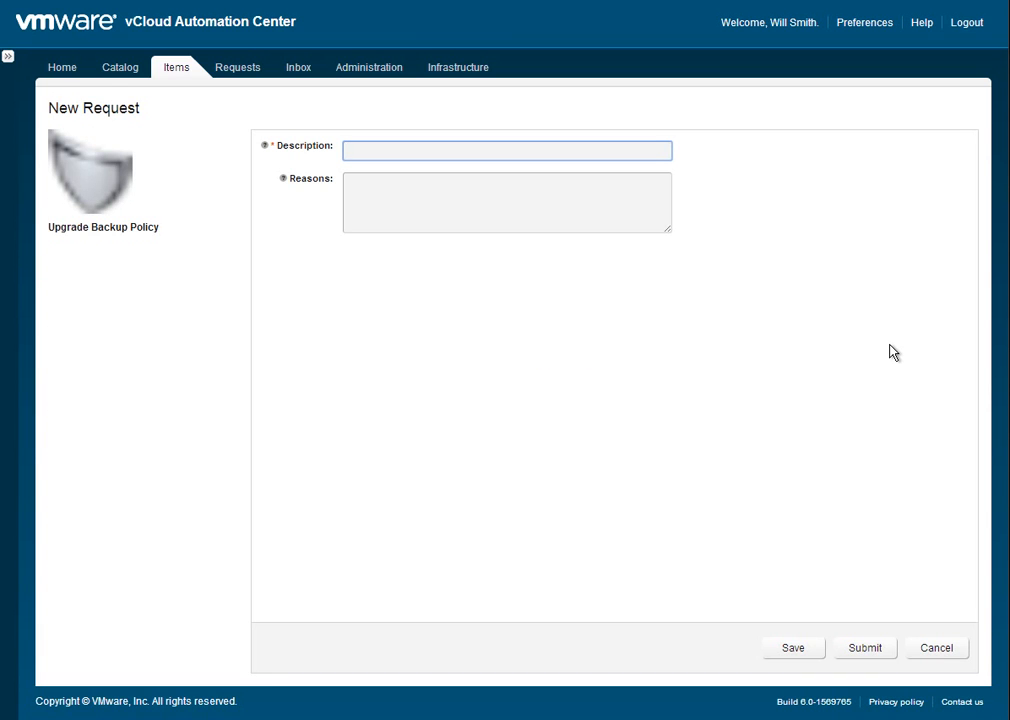
{"action": "type", "text": "upgrade policy"}
{"action": "left_click", "coordinate": [866, 649]}
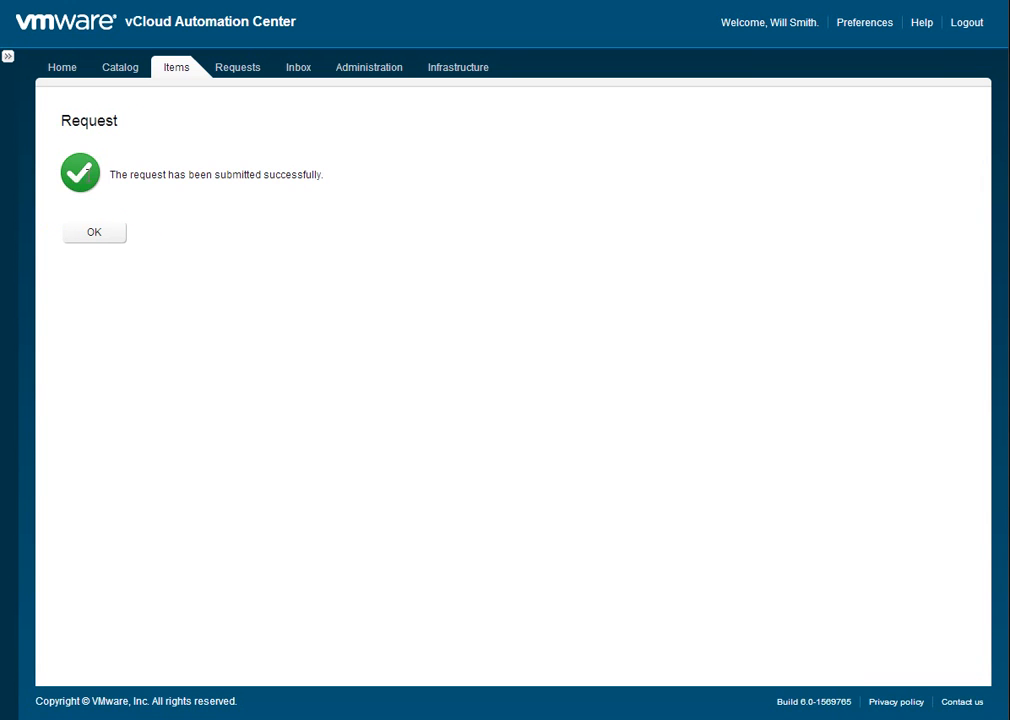
{"action": "left_click", "coordinate": [99, 240]}
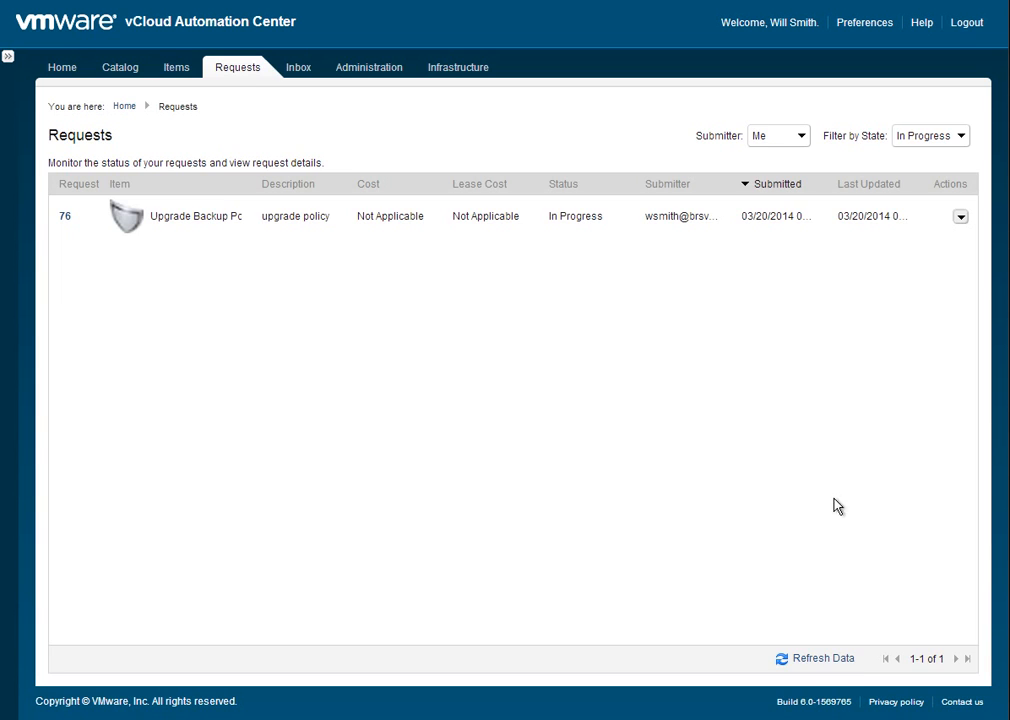
Refresh the request list, and check the Silver Premium policy's protected vApps in the EMC Avamar Plug-in.
{"action": "left_click", "coordinate": [838, 662]}
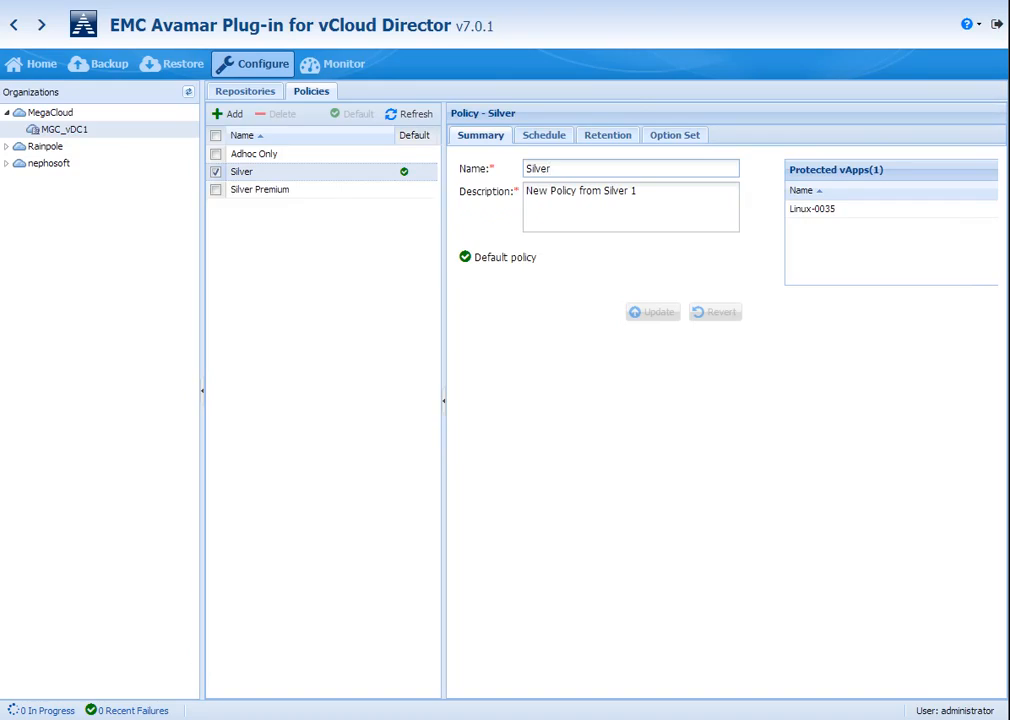
{"action": "left_click", "coordinate": [300, 196]}
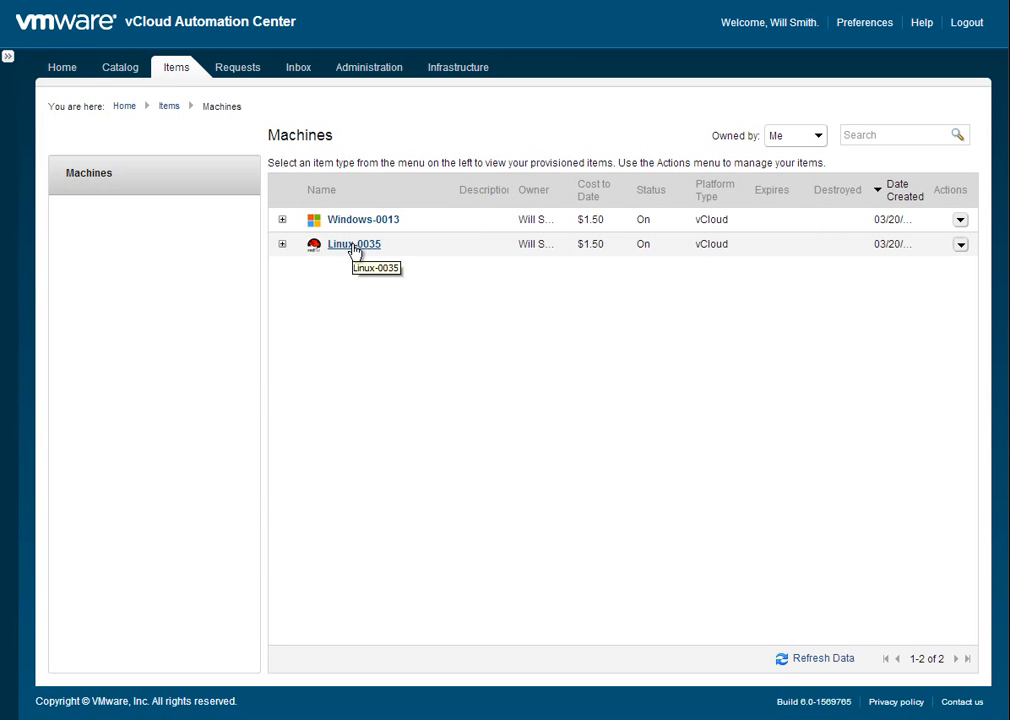
Submit a Backup request for the Linux-0035 machine with the description "backup now".
{"action": "left_click", "coordinate": [960, 245]}
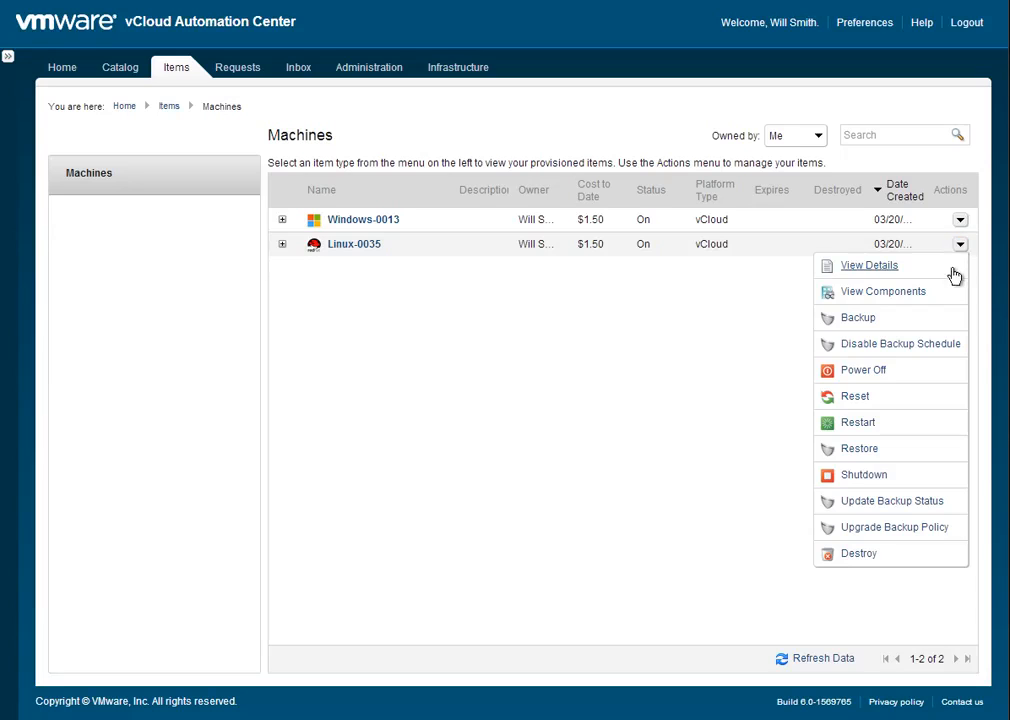
{"action": "left_click", "coordinate": [857, 319]}
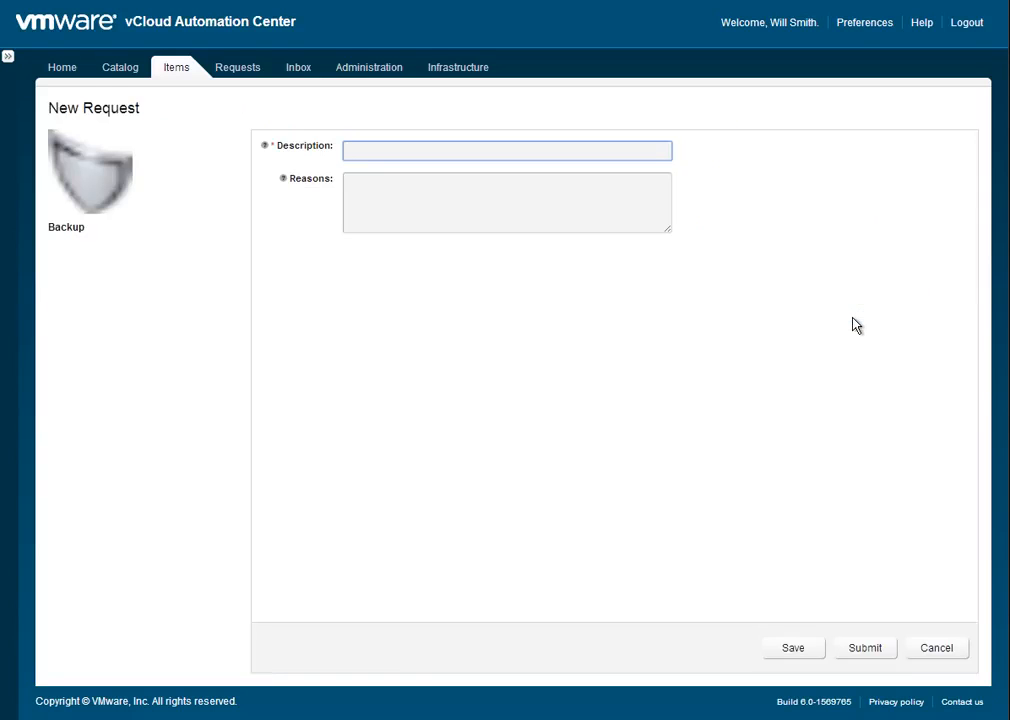
{"action": "type", "text": "backup now"}
{"action": "left_click", "coordinate": [864, 649]}
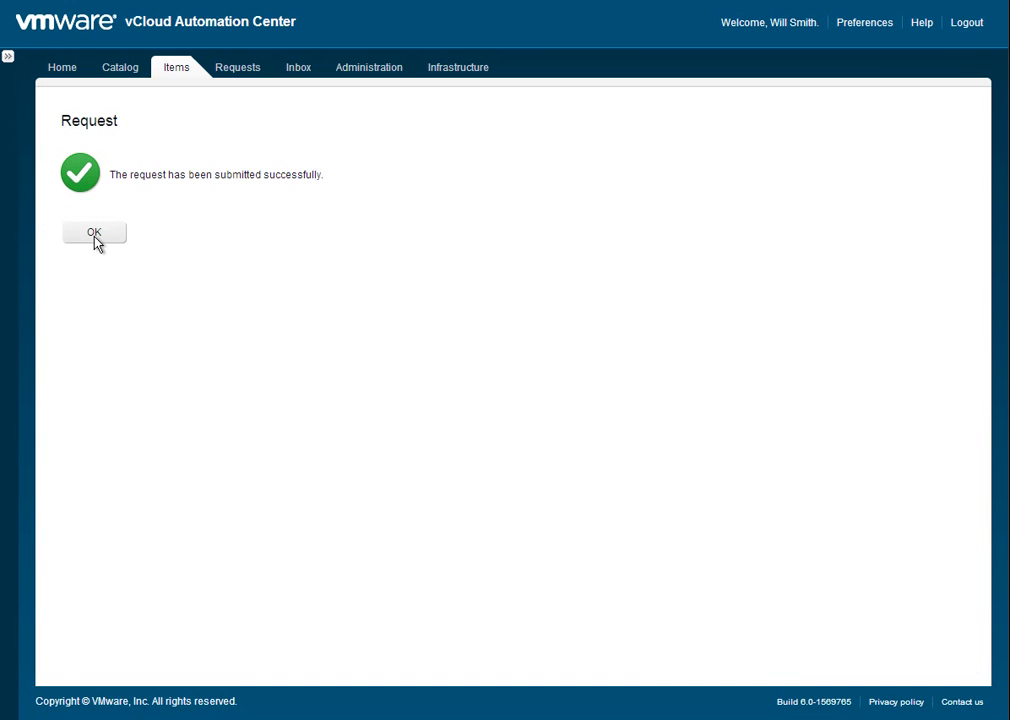
{"action": "left_click", "coordinate": [94, 233]}
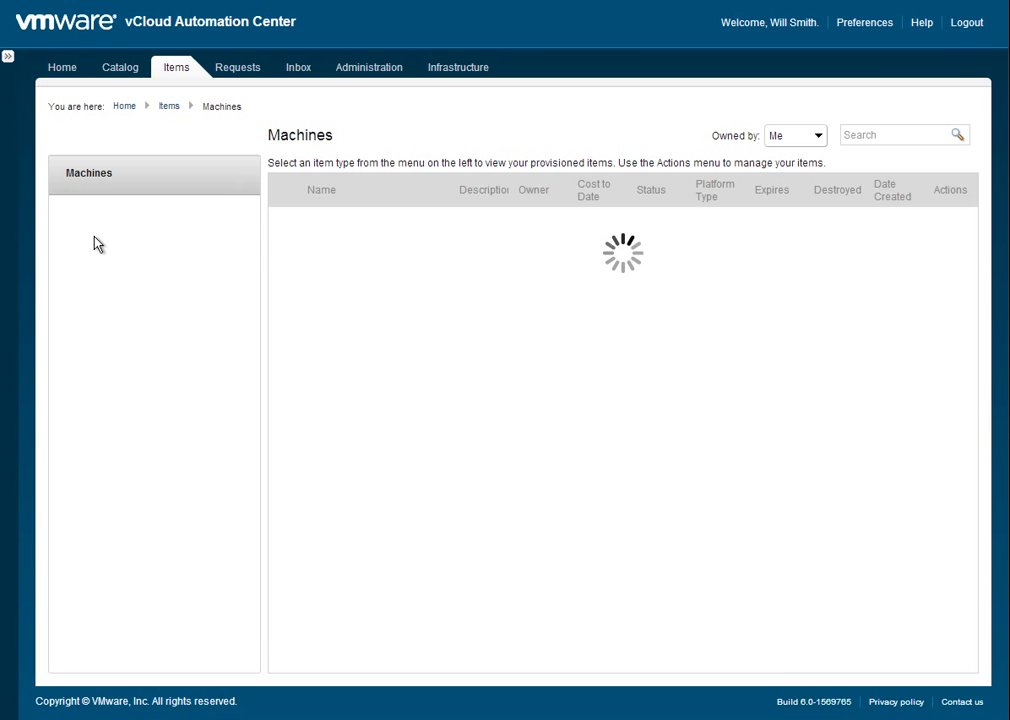
Monitor the Linux-0035 backup request by refreshing the request list and inspecting the Backup VApp workflow run in the Orchestrator client.
{"action": "left_click", "coordinate": [231, 69]}
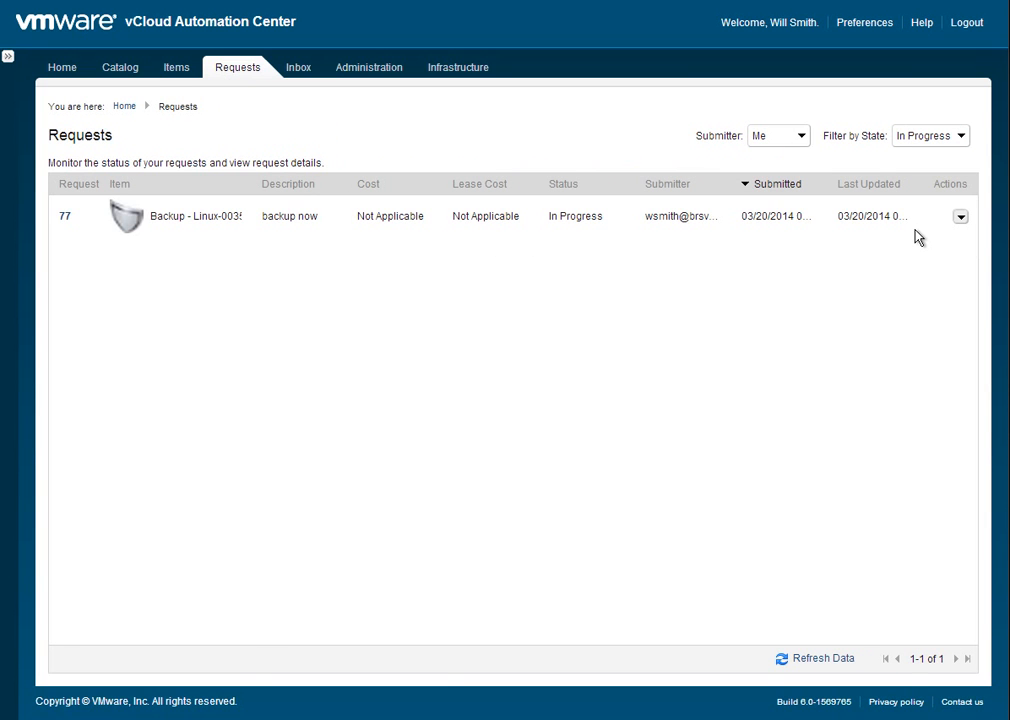
{"action": "left_click", "coordinate": [828, 662]}
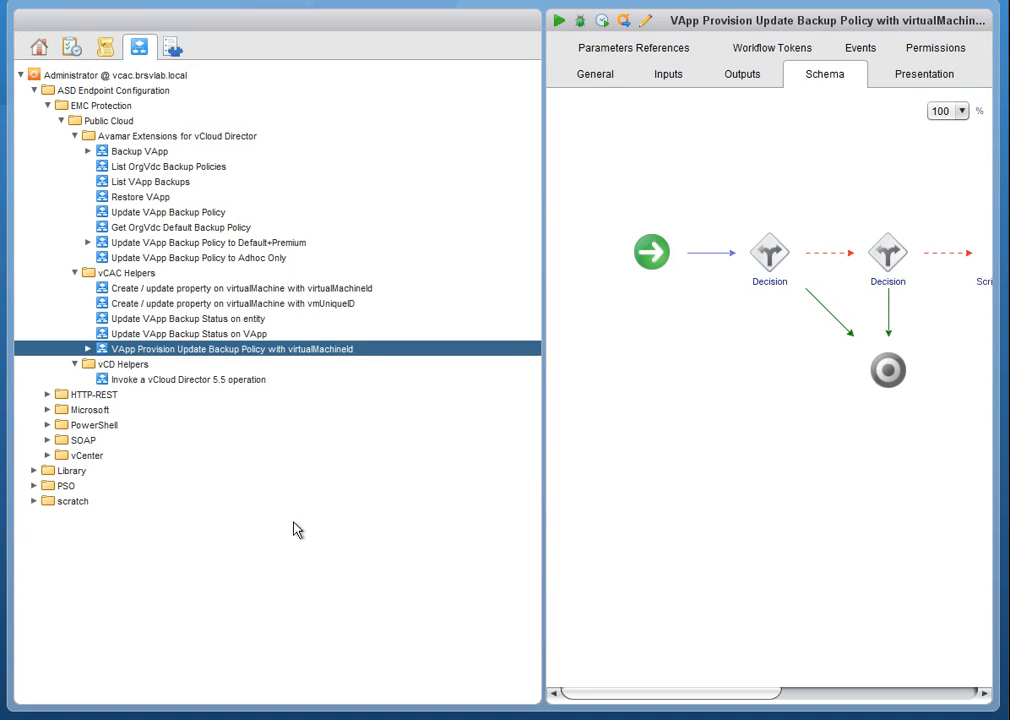
{"action": "left_click", "coordinate": [88, 151]}
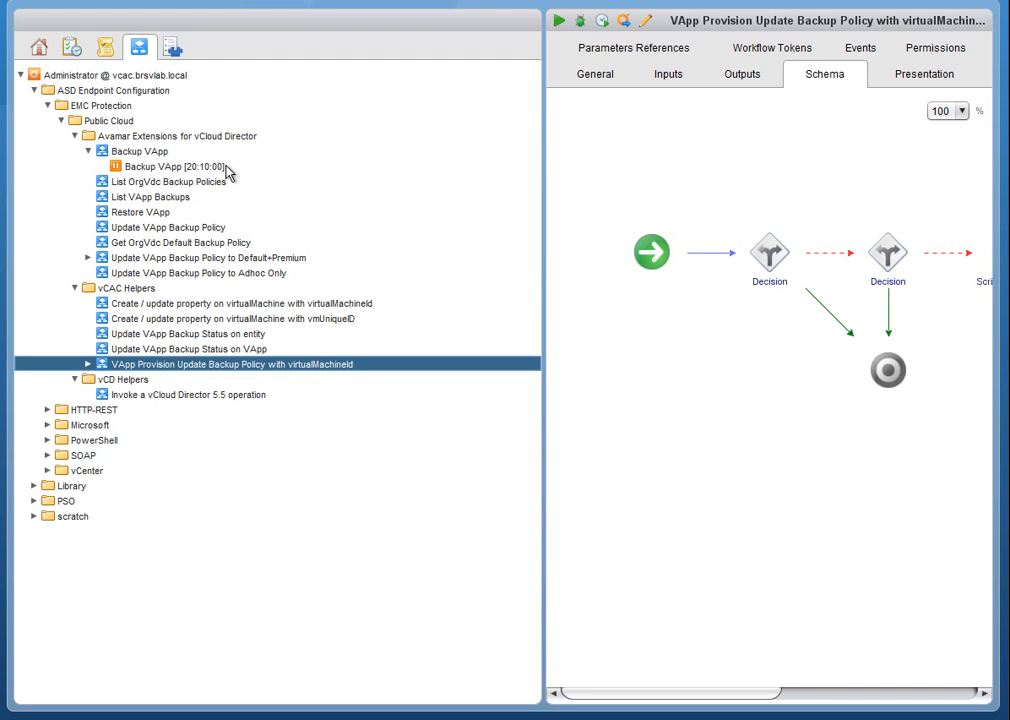
{"action": "left_click", "coordinate": [200, 166]}
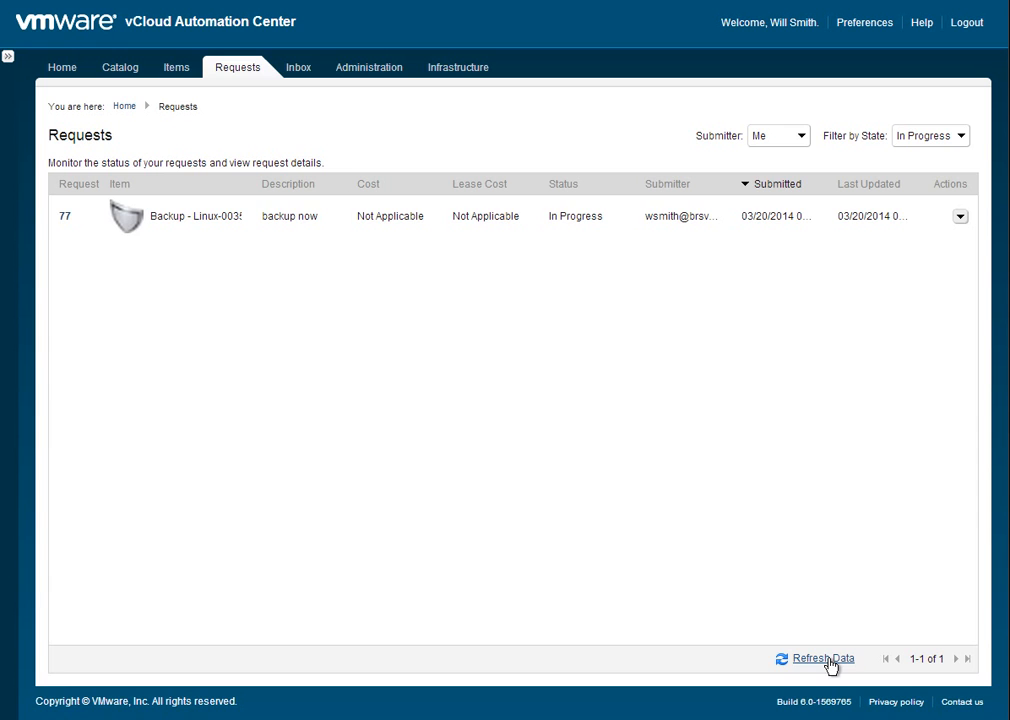
{"action": "left_click", "coordinate": [829, 660]}
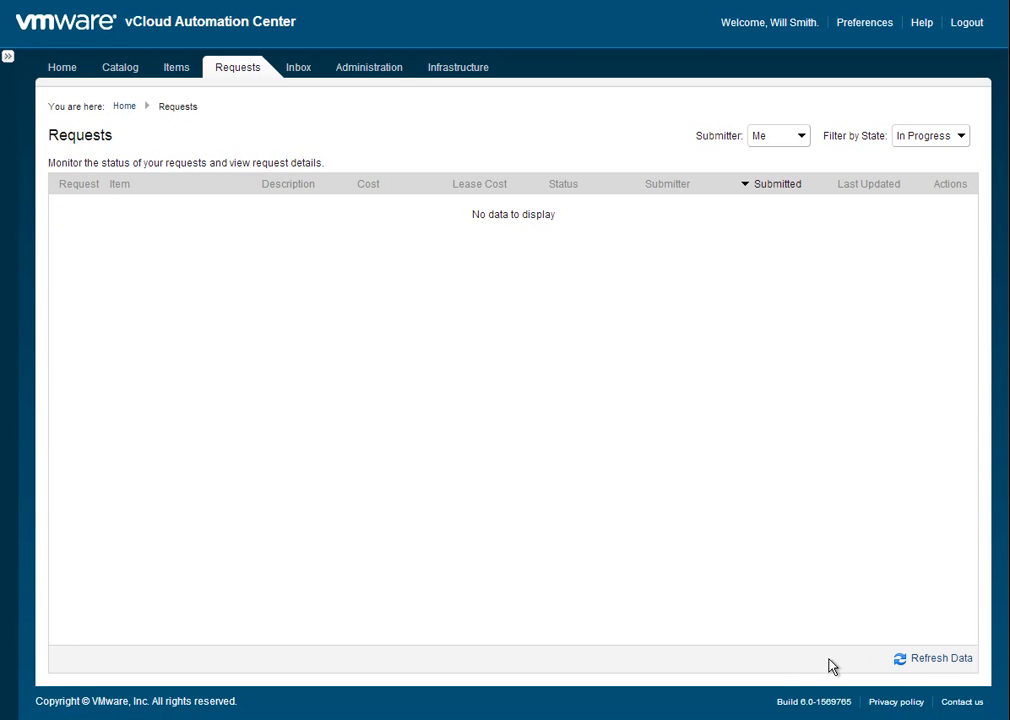
Review the last backup values in Linux-0035's custom properties, and close the item details.
{"action": "left_click", "coordinate": [170, 72]}
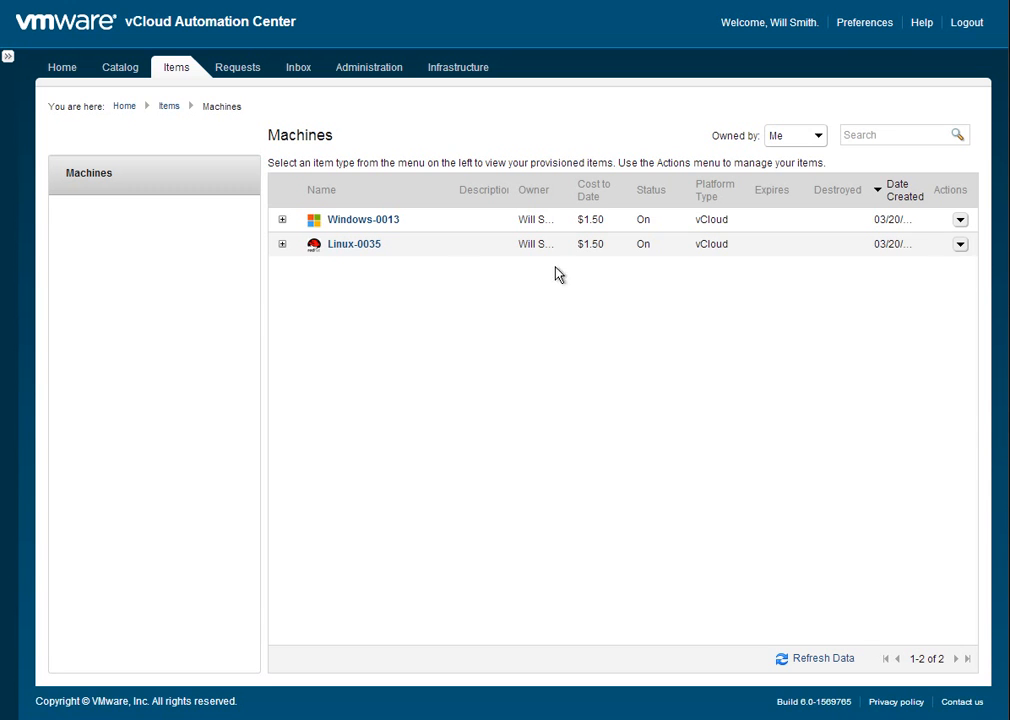
{"action": "left_click", "coordinate": [365, 248]}
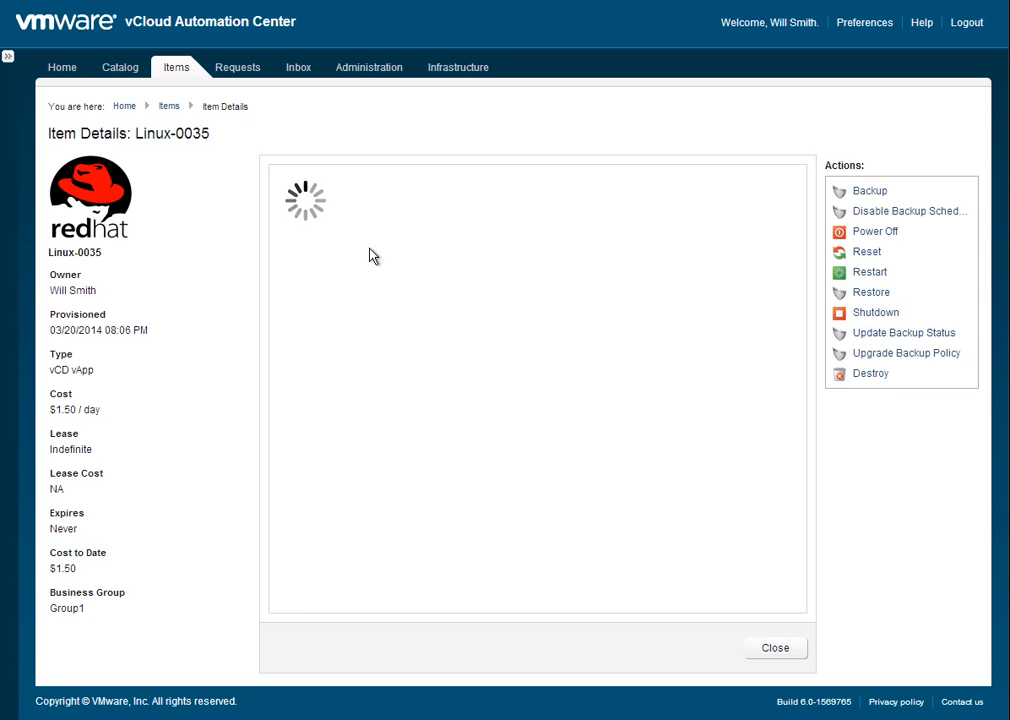
{"action": "left_click", "coordinate": [434, 193]}
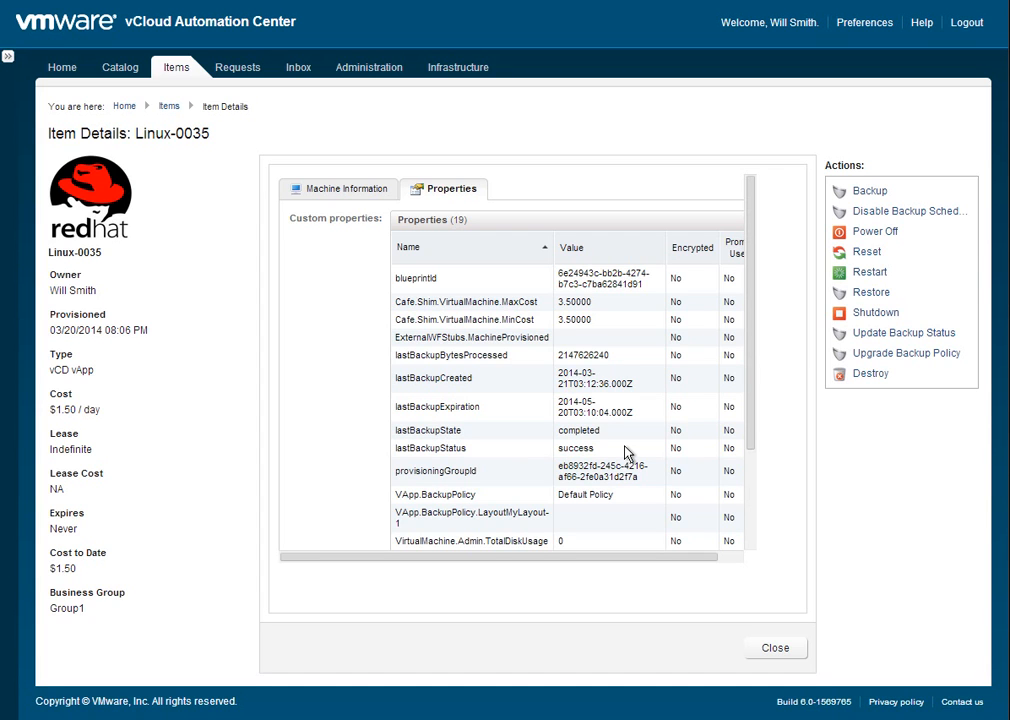
{"action": "left_click", "coordinate": [769, 652]}
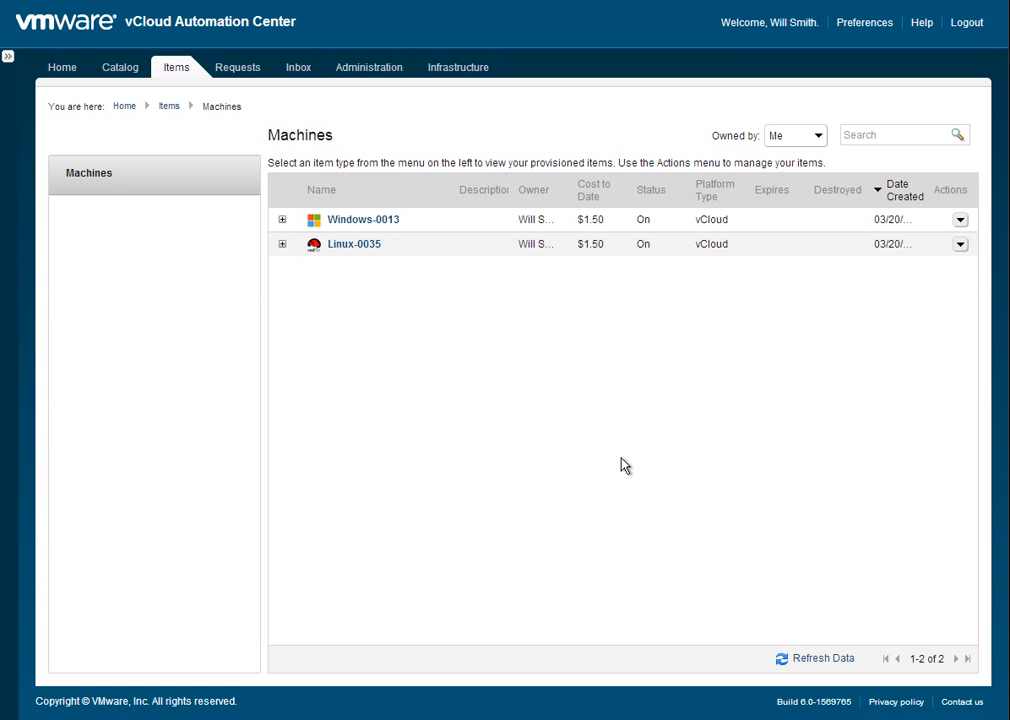
Submit a Restore request for the Linux-0035 machine with the description "rollback please".
{"action": "left_click", "coordinate": [960, 244]}
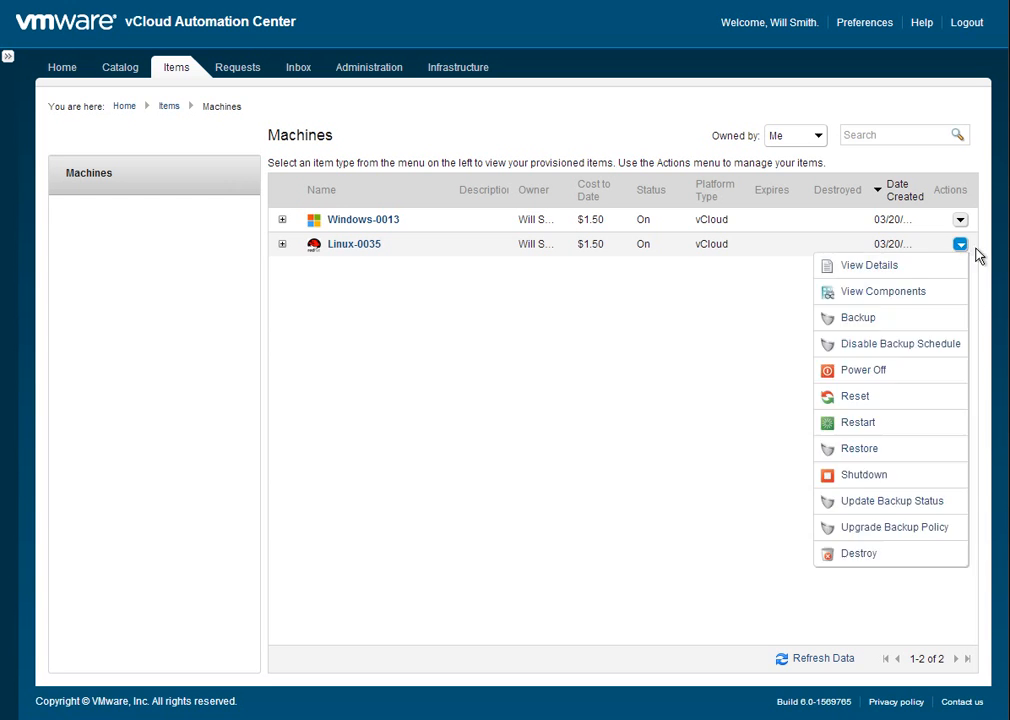
{"action": "left_click", "coordinate": [860, 449]}
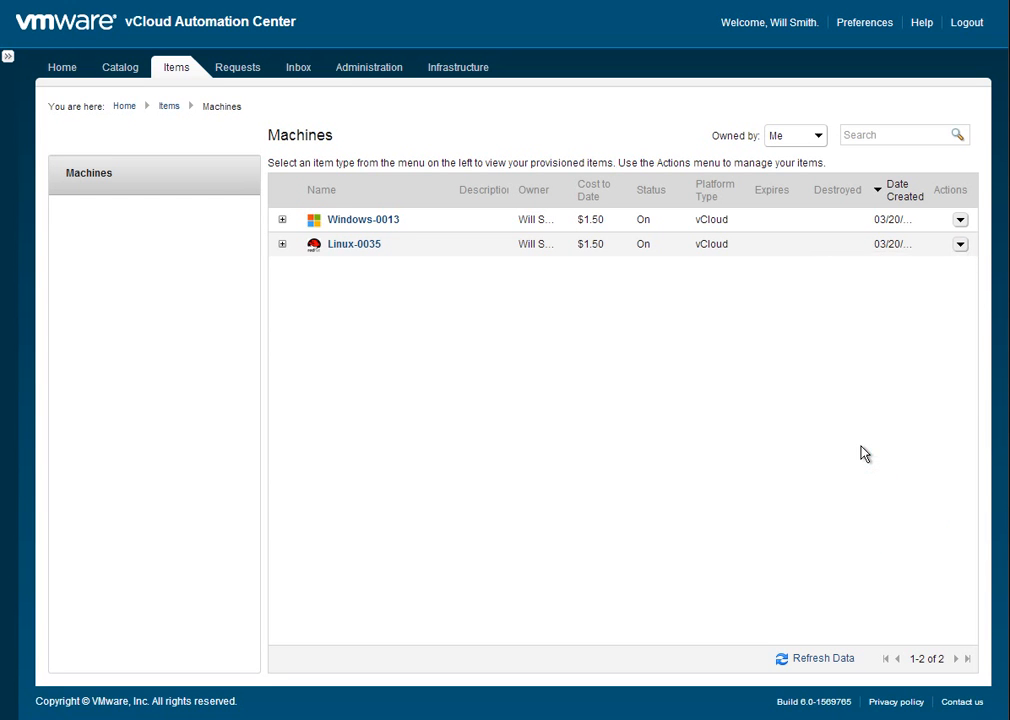
{"action": "type", "text": "rollback please"}
{"action": "left_click", "coordinate": [874, 650]}
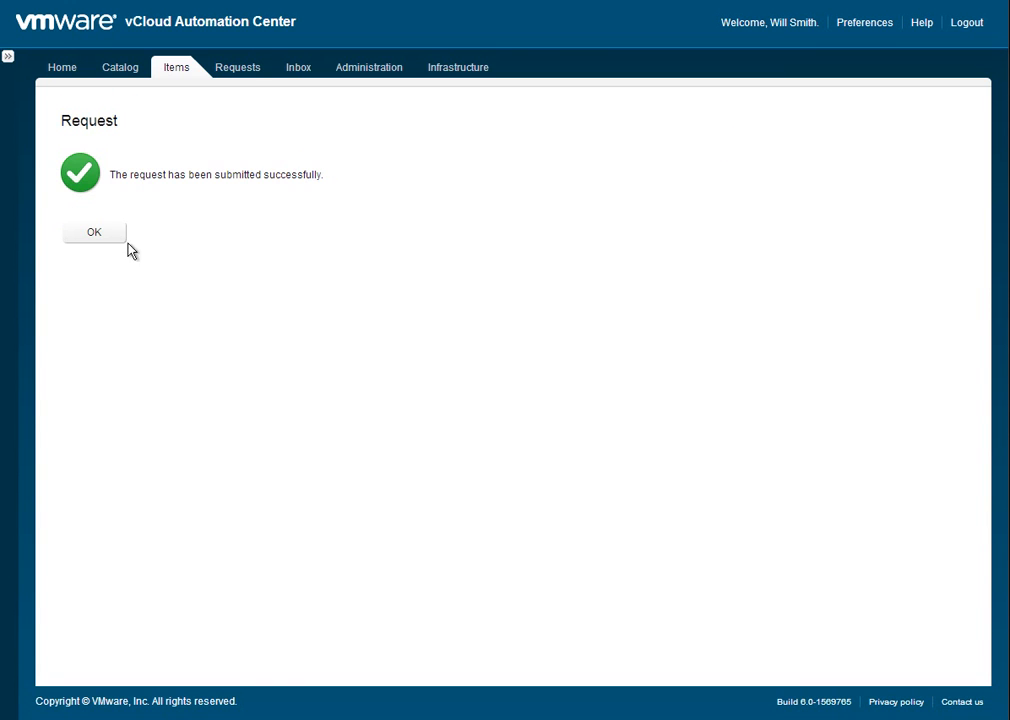
{"action": "left_click", "coordinate": [94, 232]}
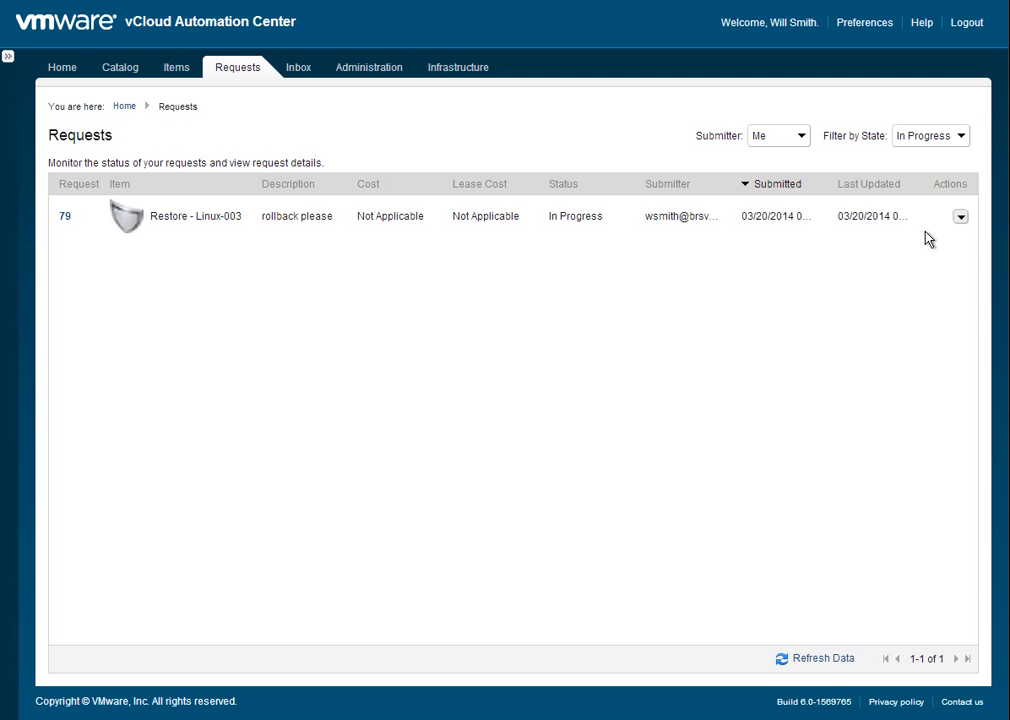
Refresh the request list, and check the in-progress and failed tasks in the EMC Avamar Plug-in for the Linux-0035 restore.
{"action": "left_click", "coordinate": [834, 666]}
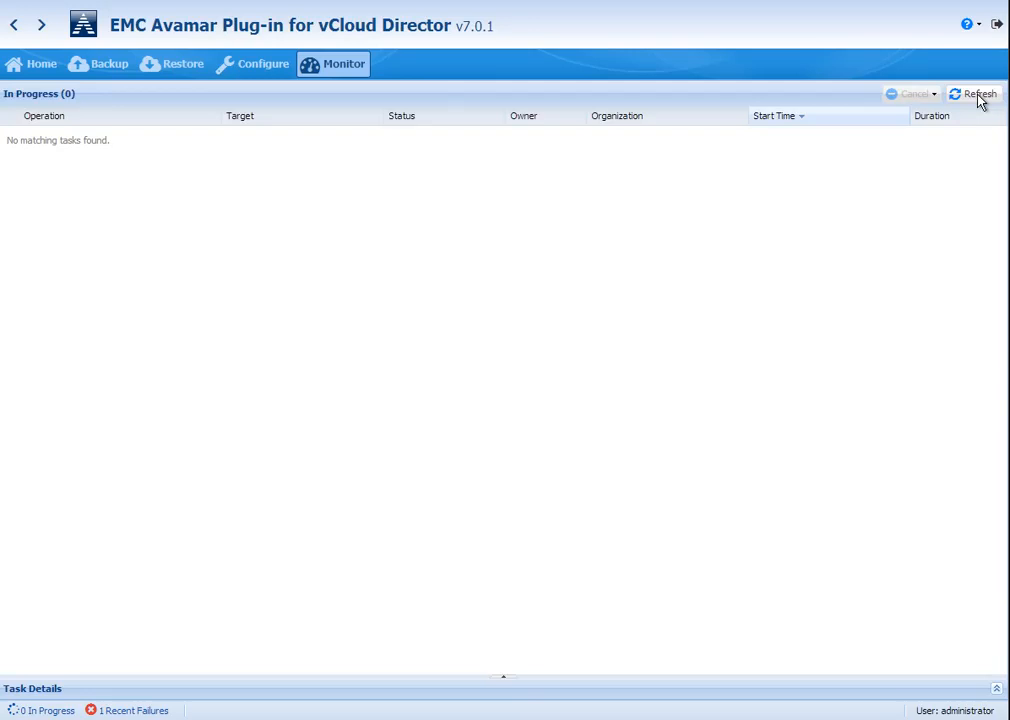
{"action": "left_click", "coordinate": [979, 97]}
{"action": "left_click", "coordinate": [135, 711]}
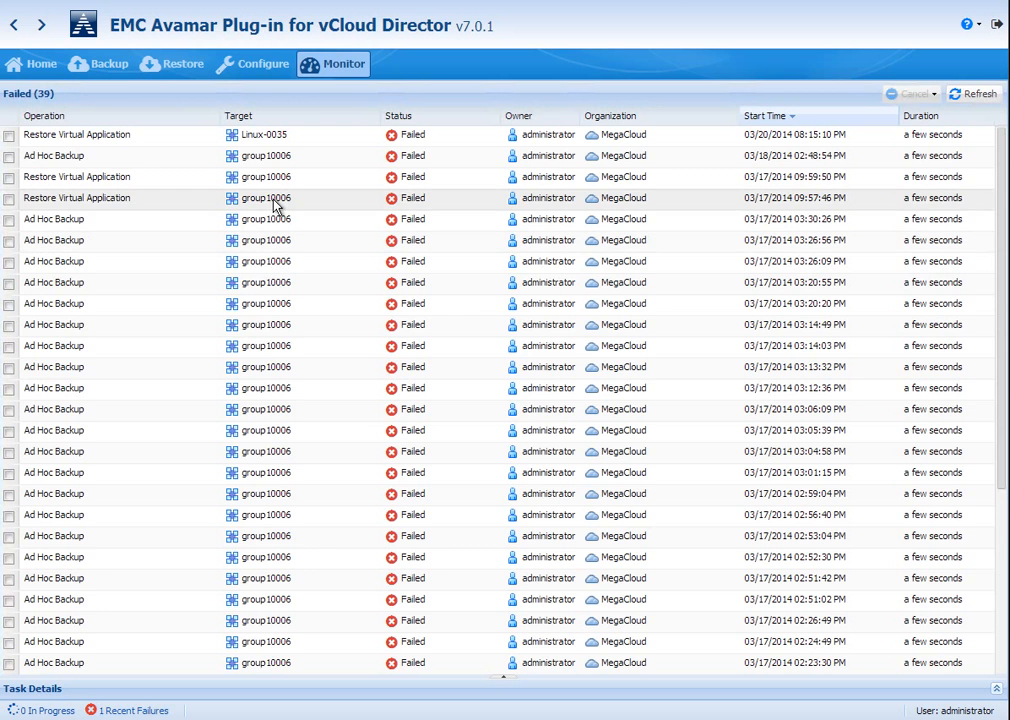
{"action": "left_click", "coordinate": [367, 140]}
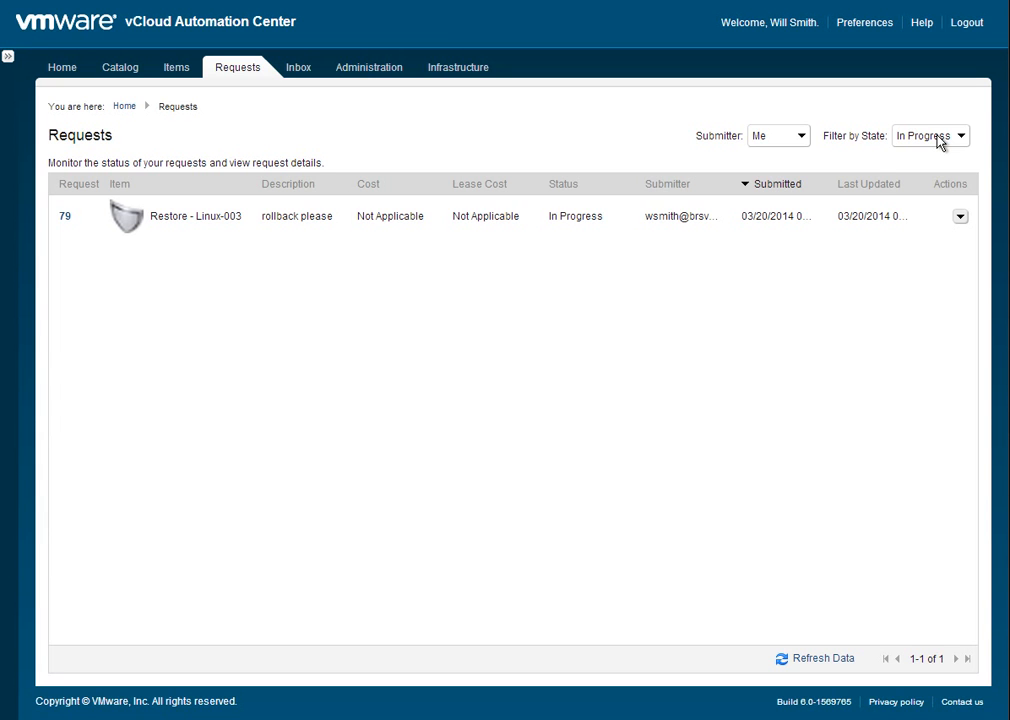
Switch to vCloud Automation Center and filter the requests by the Error state to check the restore request.
{"action": "left_click", "coordinate": [940, 143]}
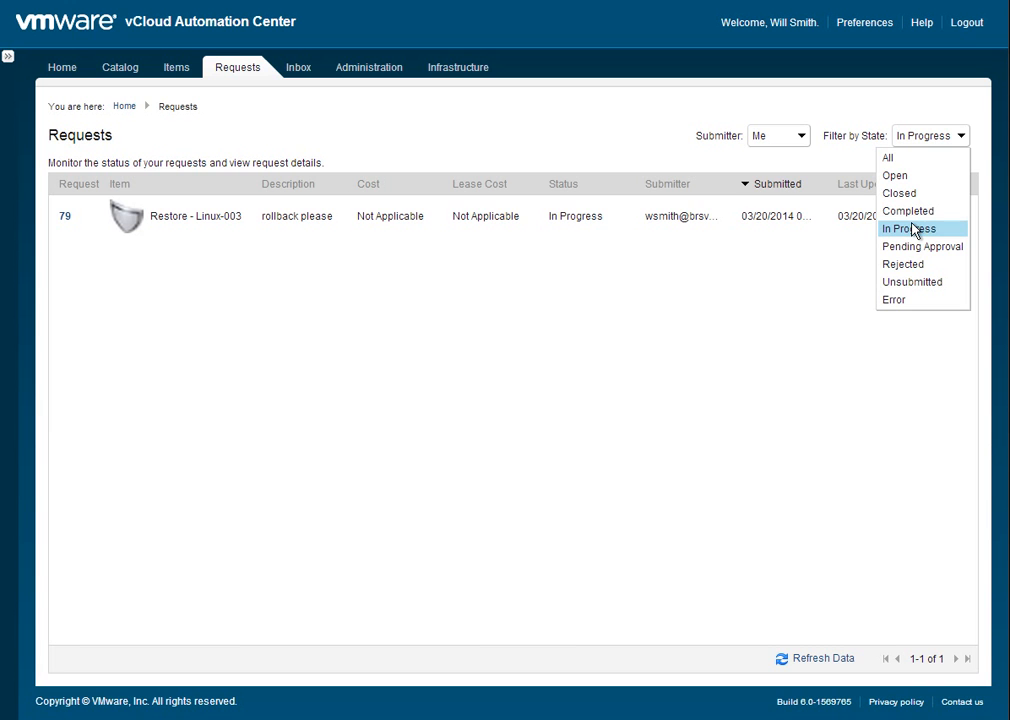
{"action": "left_click", "coordinate": [910, 303]}
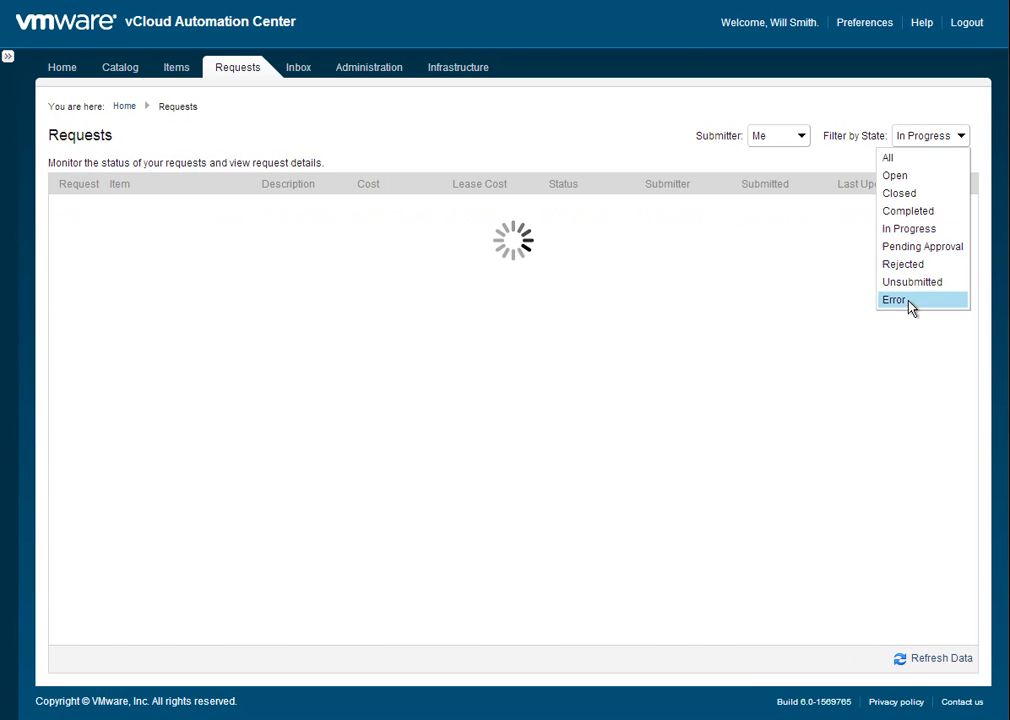
{"action": "left_click", "coordinate": [910, 303]}
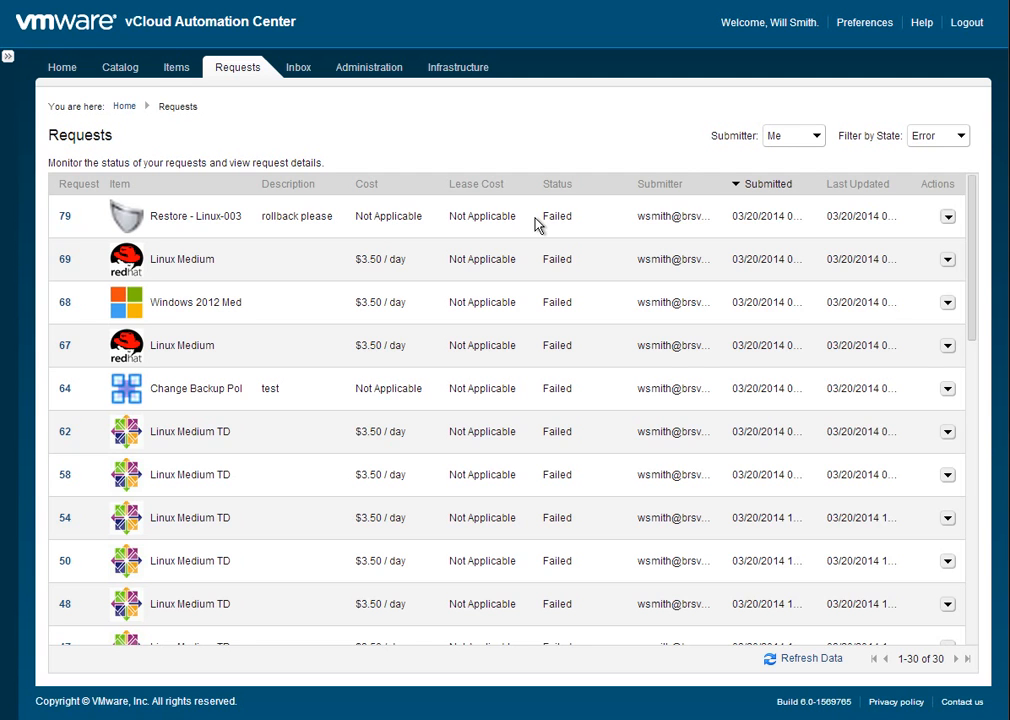
Power off the Linux-0035 machine and submit the confirmation.
{"action": "left_click", "coordinate": [181, 72]}
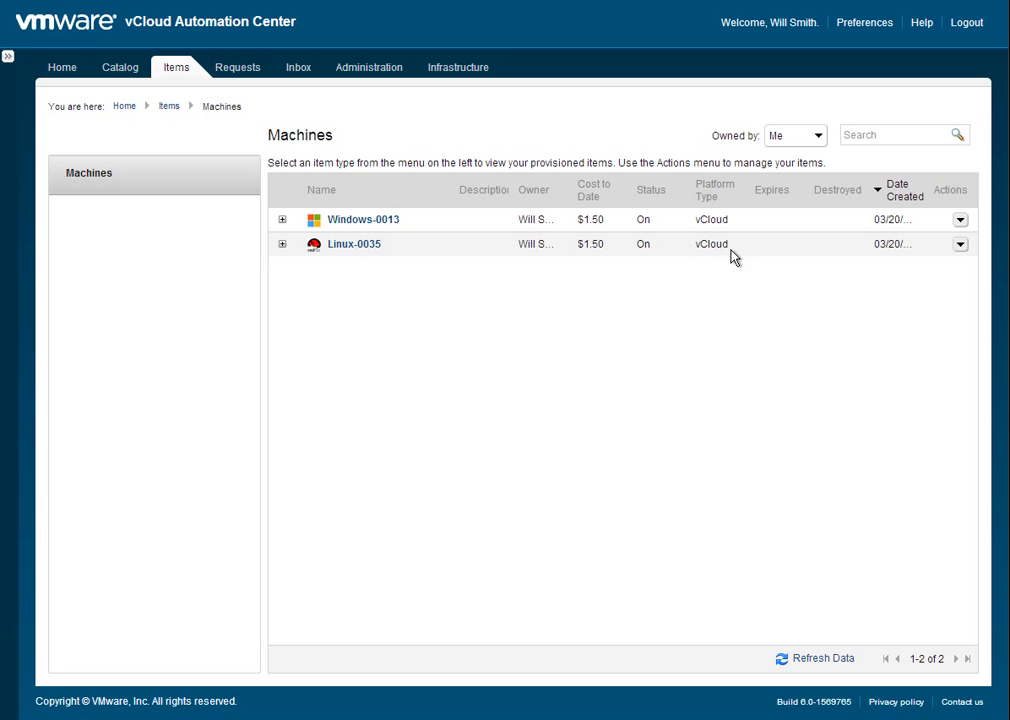
{"action": "left_click", "coordinate": [960, 246]}
{"action": "left_click", "coordinate": [862, 366]}
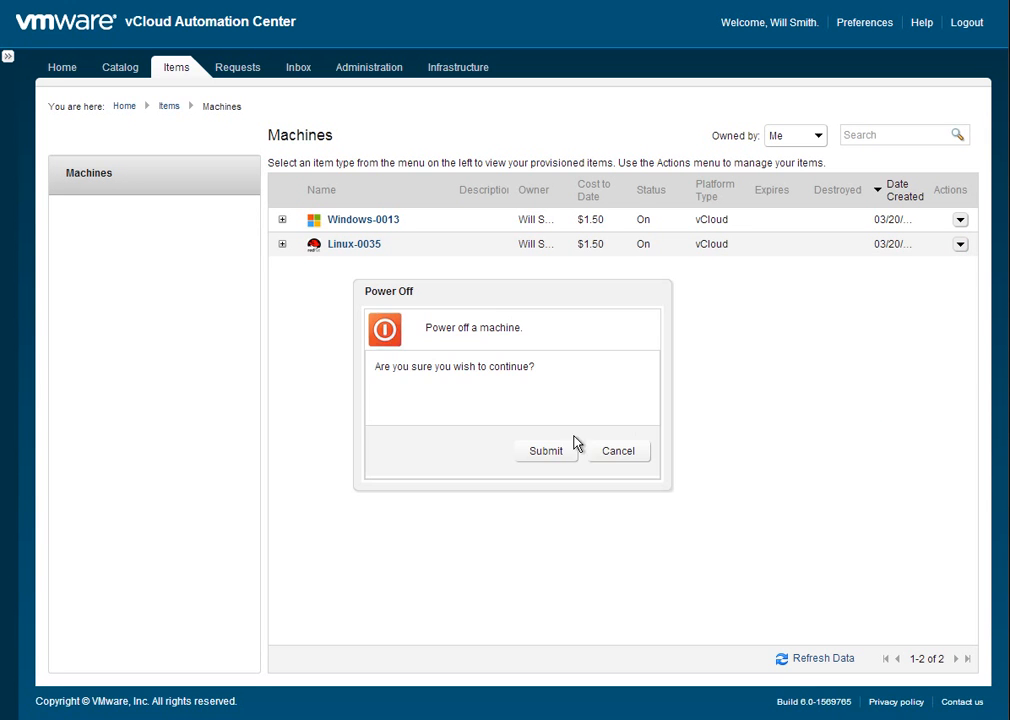
{"action": "left_click", "coordinate": [553, 450]}
{"action": "left_click", "coordinate": [411, 443]}
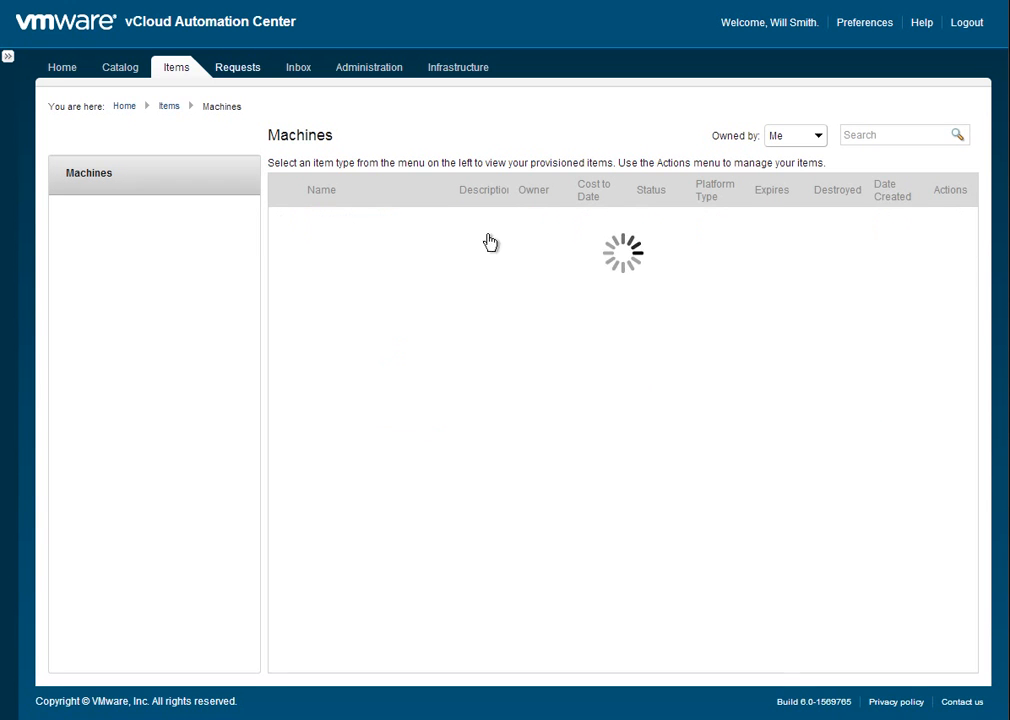
Submit a Restore request for Linux-0035 with the description "rollback after poweroff".
{"action": "left_click", "coordinate": [960, 246]}
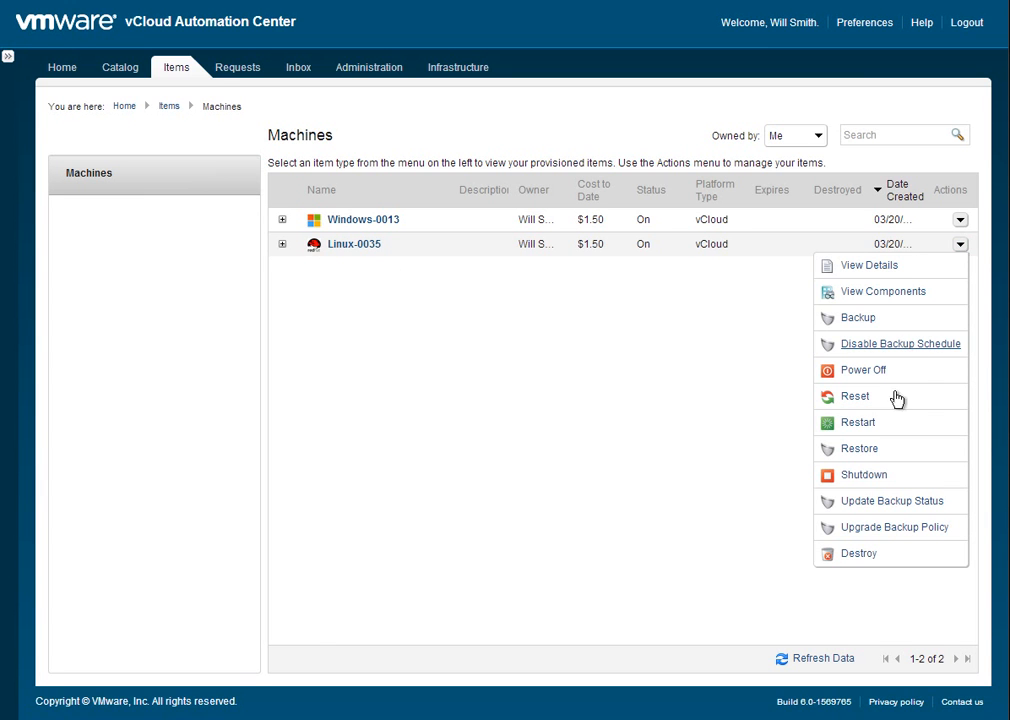
{"action": "left_click", "coordinate": [866, 447]}
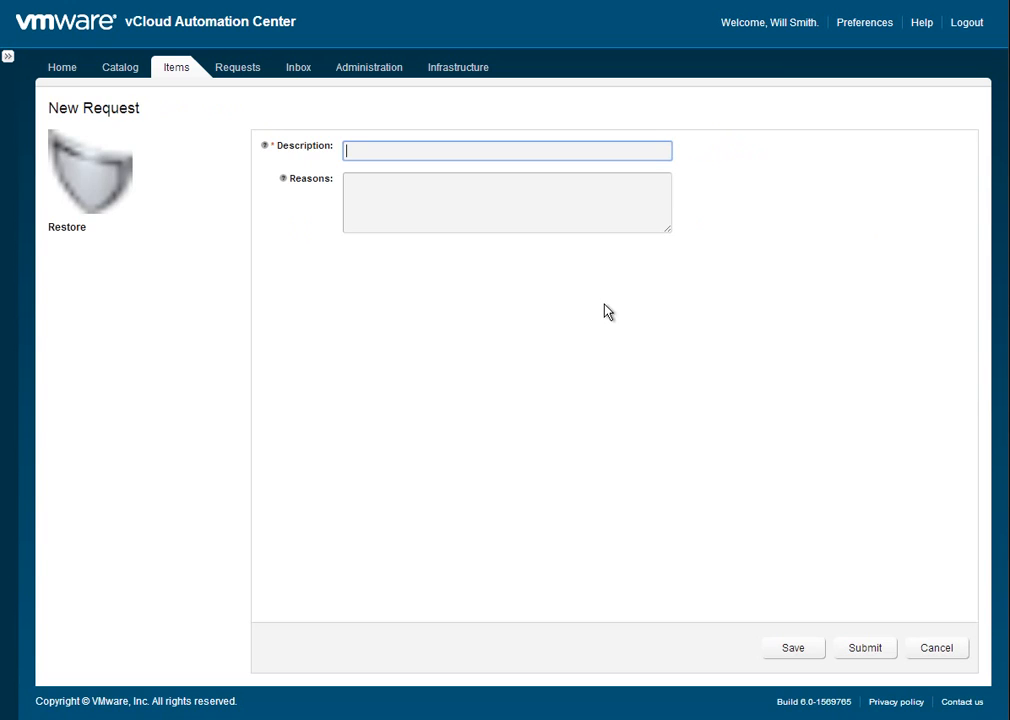
{"action": "type", "text": "rollback after poweroff"}
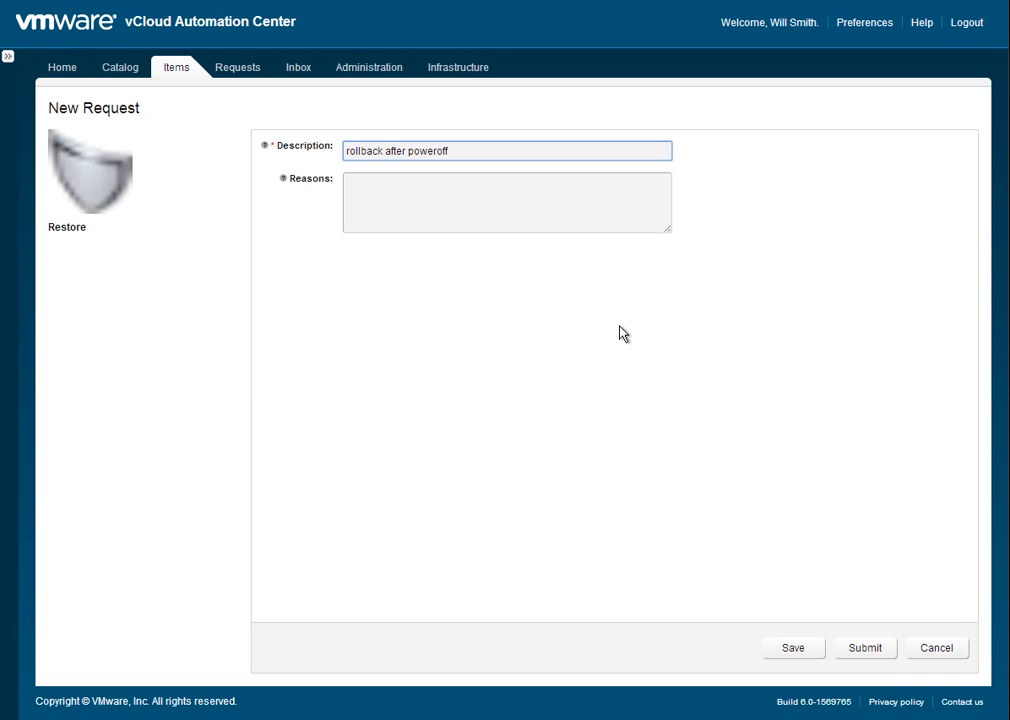
{"action": "left_click", "coordinate": [853, 648]}
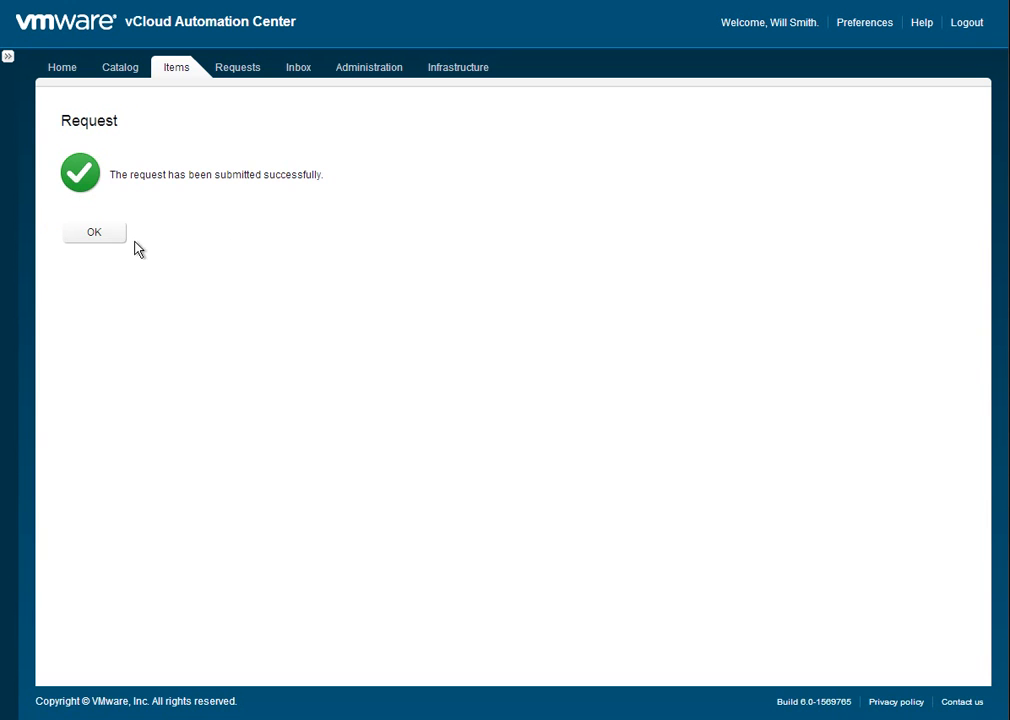
{"action": "left_click", "coordinate": [95, 238]}
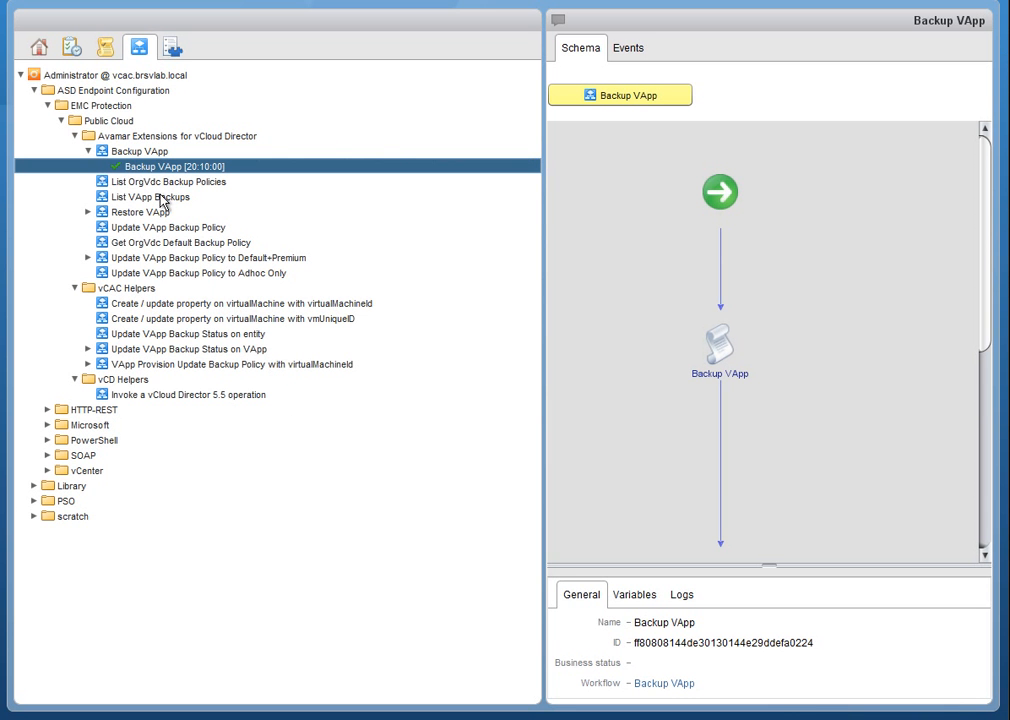
Inspect the latest Restore VApp workflow run in the Orchestrator client, and check the succeeded tasks in the EMC Avamar Plug-in.
{"action": "left_click", "coordinate": [88, 212]}
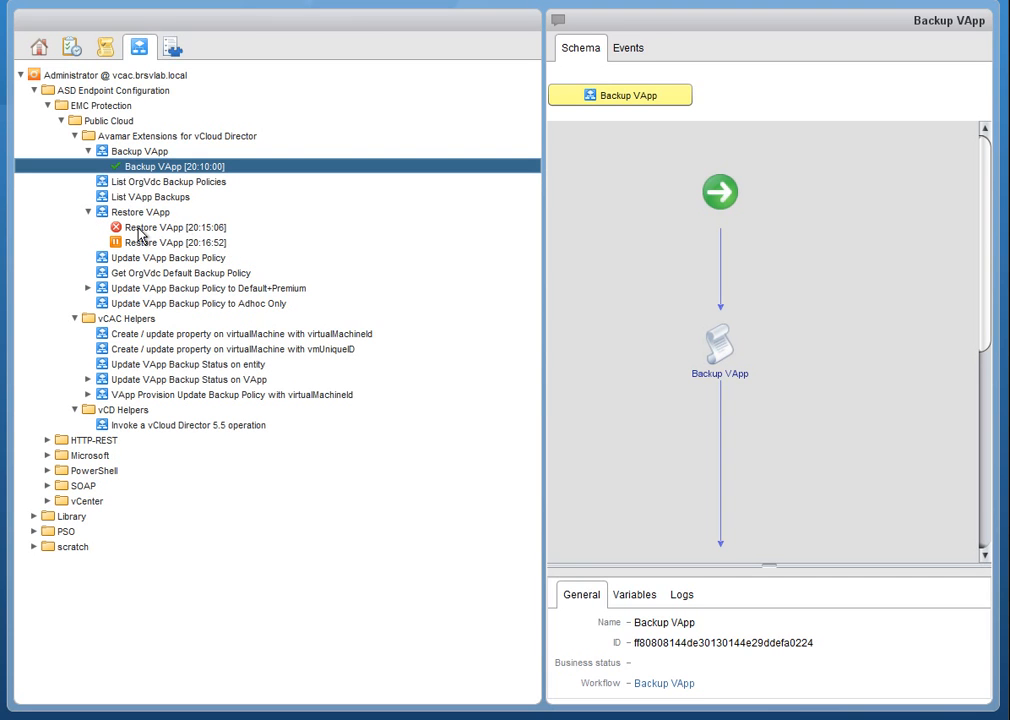
{"action": "left_click", "coordinate": [218, 246]}
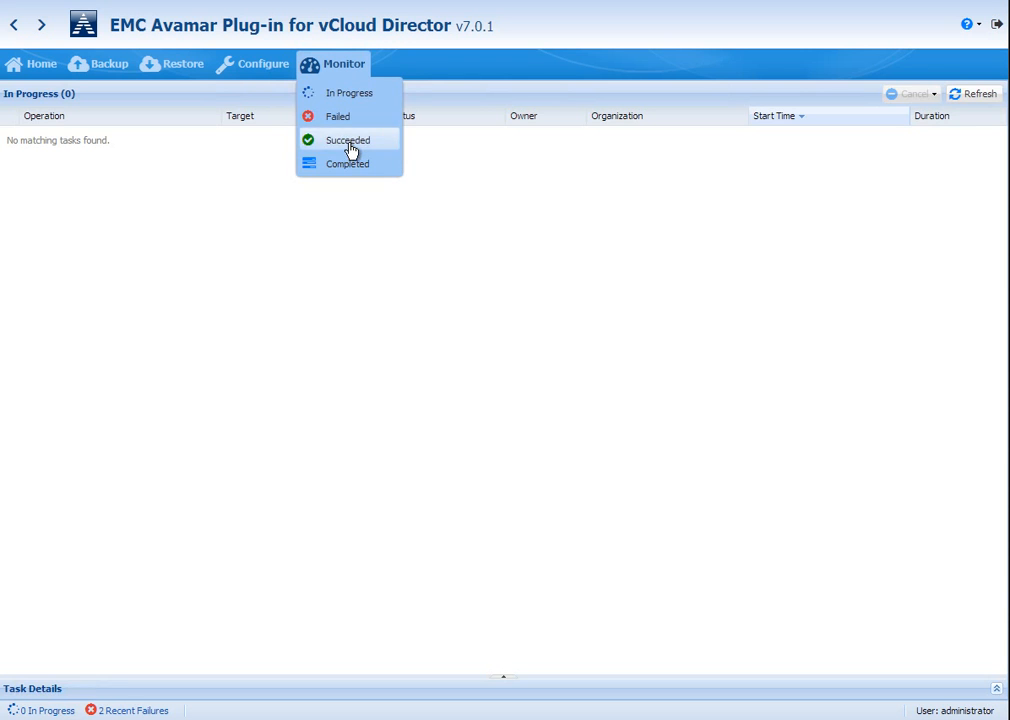
{"action": "left_click", "coordinate": [350, 141]}
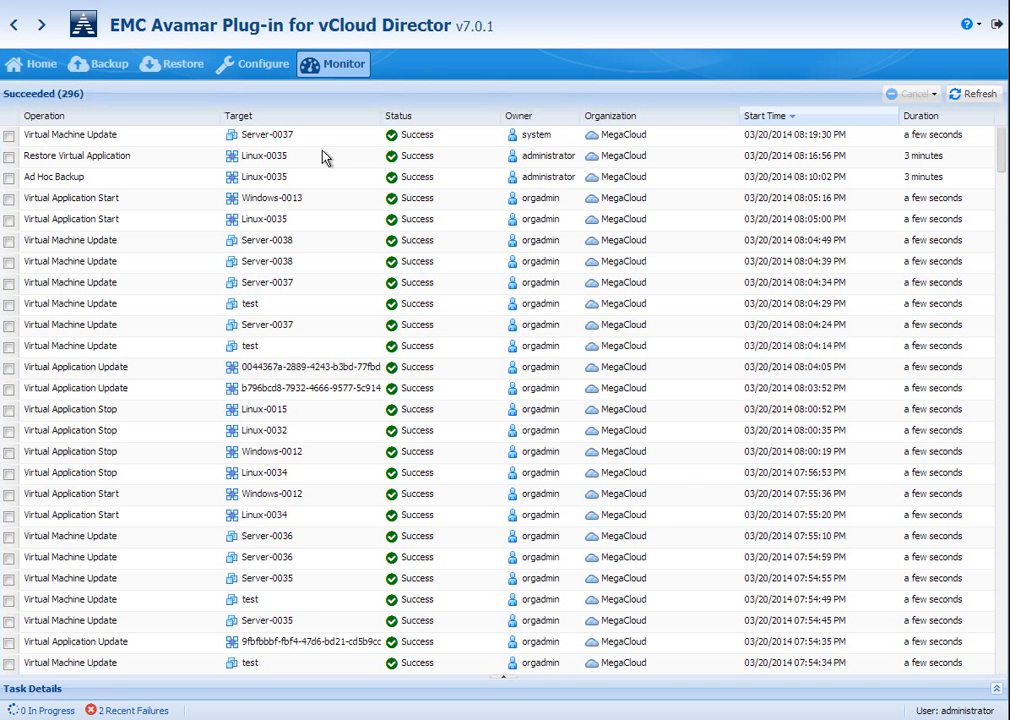